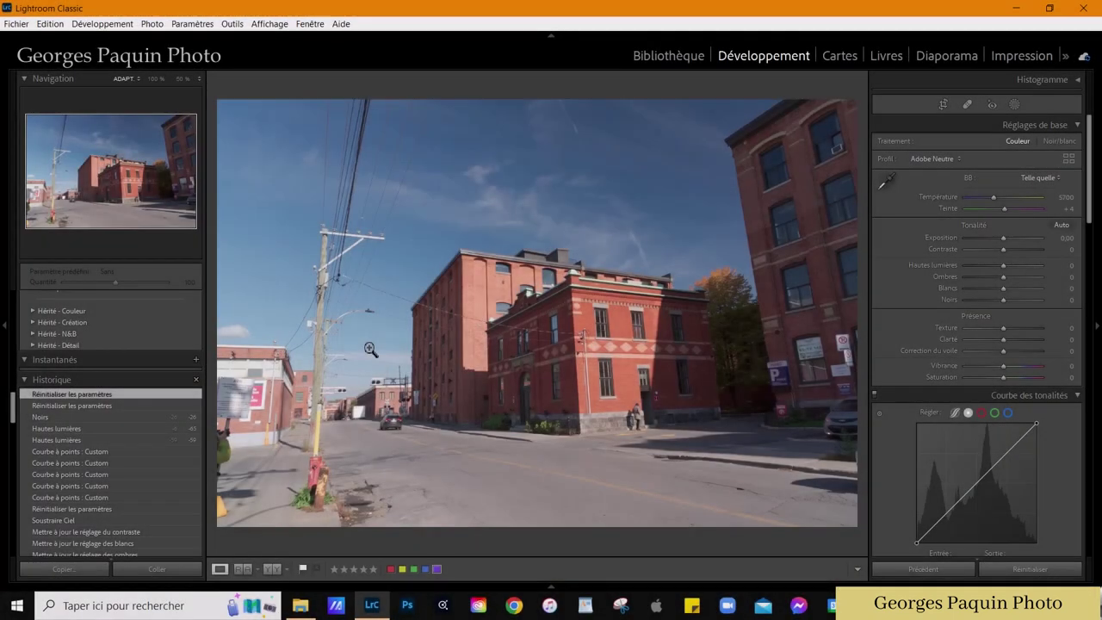
- Darken the photo with tone curve points near 57/30 and 180/164
scroll(902, 308, down, 2)
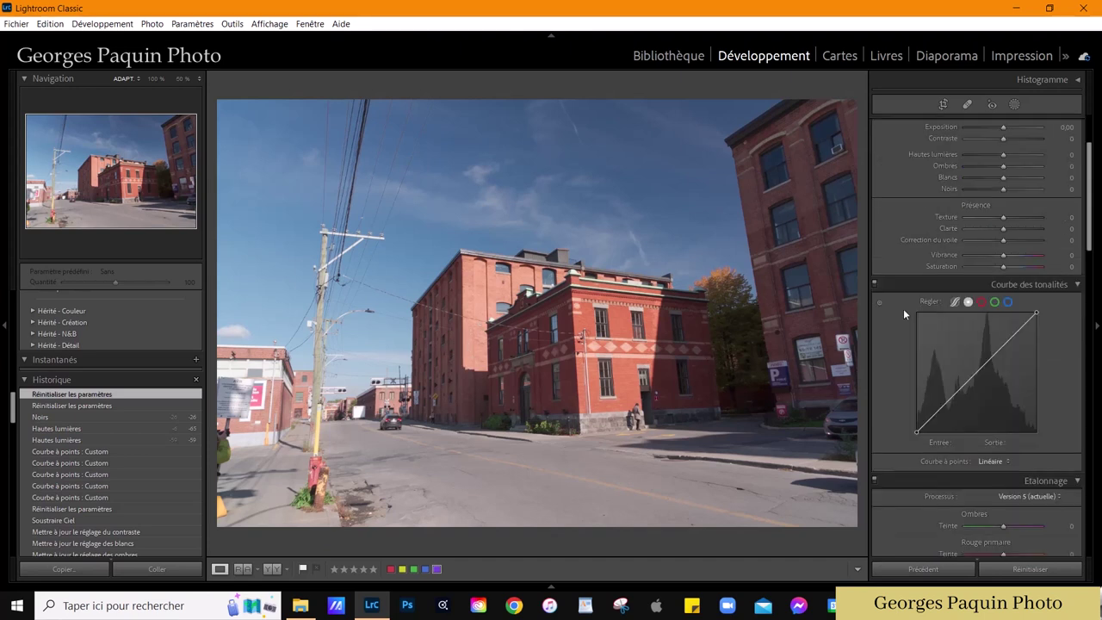
scroll(902, 307, down, 3)
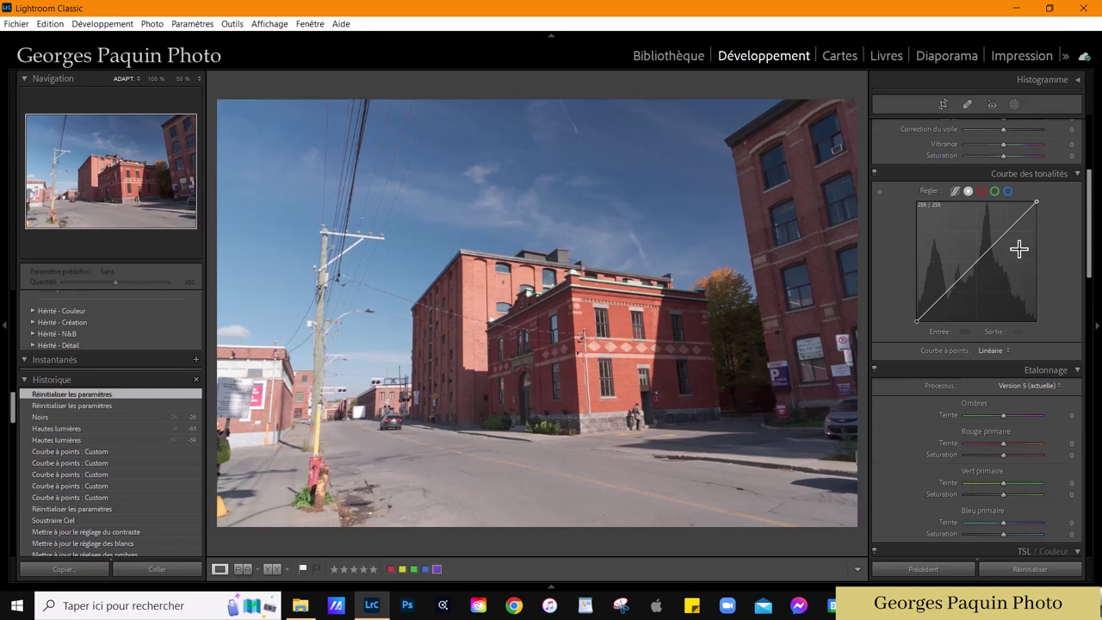
drag(946, 297, 943, 312)
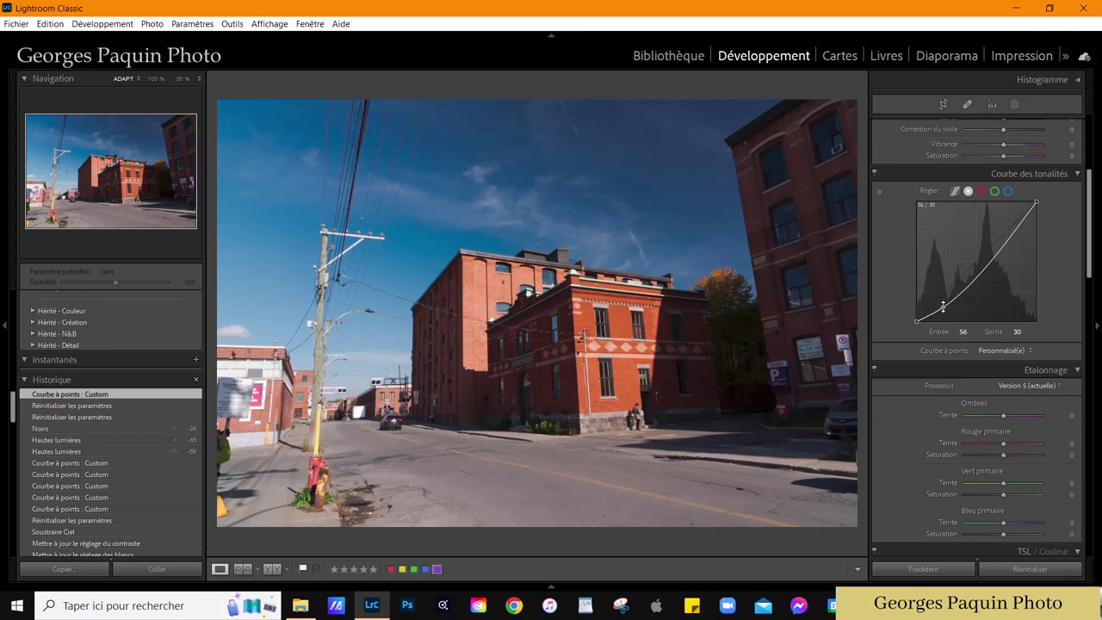
drag(944, 313, 944, 315)
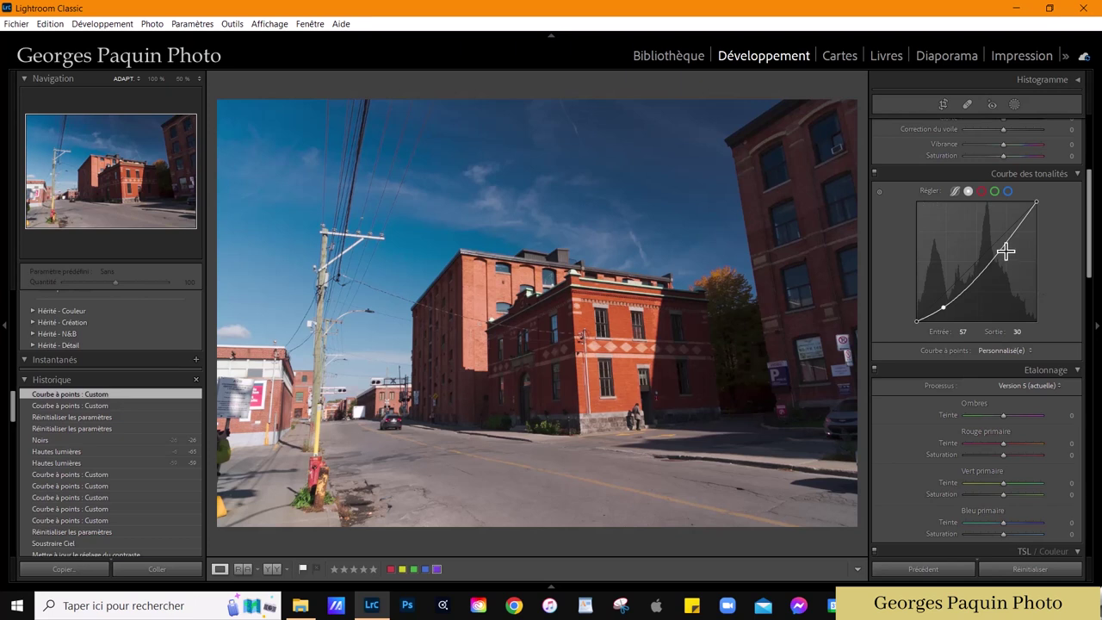
drag(1005, 253, 1000, 246)
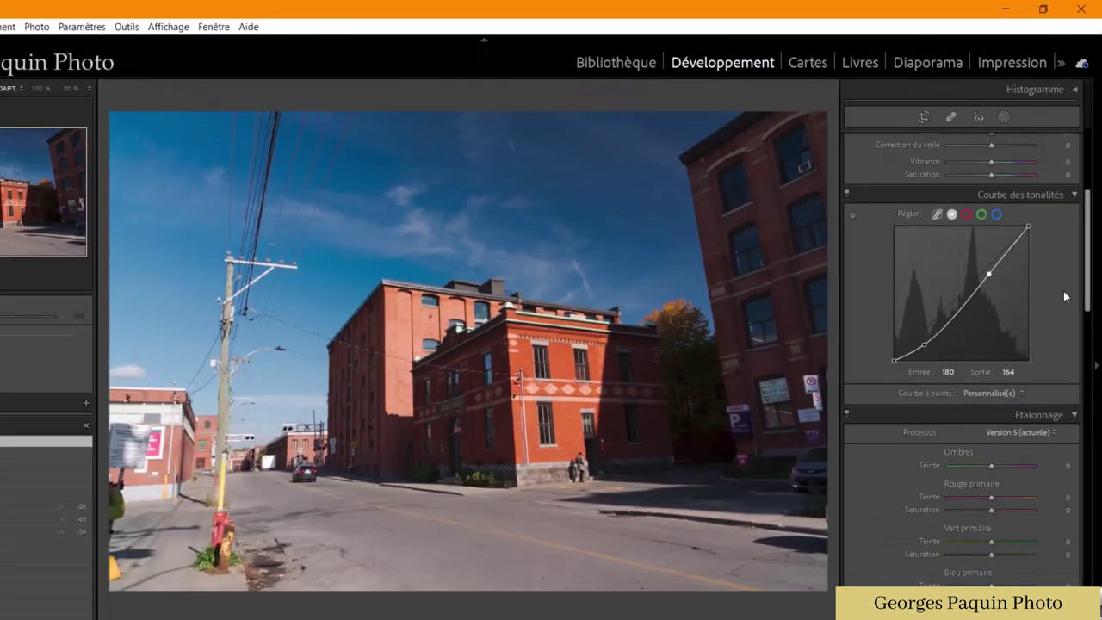
scroll(1068, 265, up, 3)
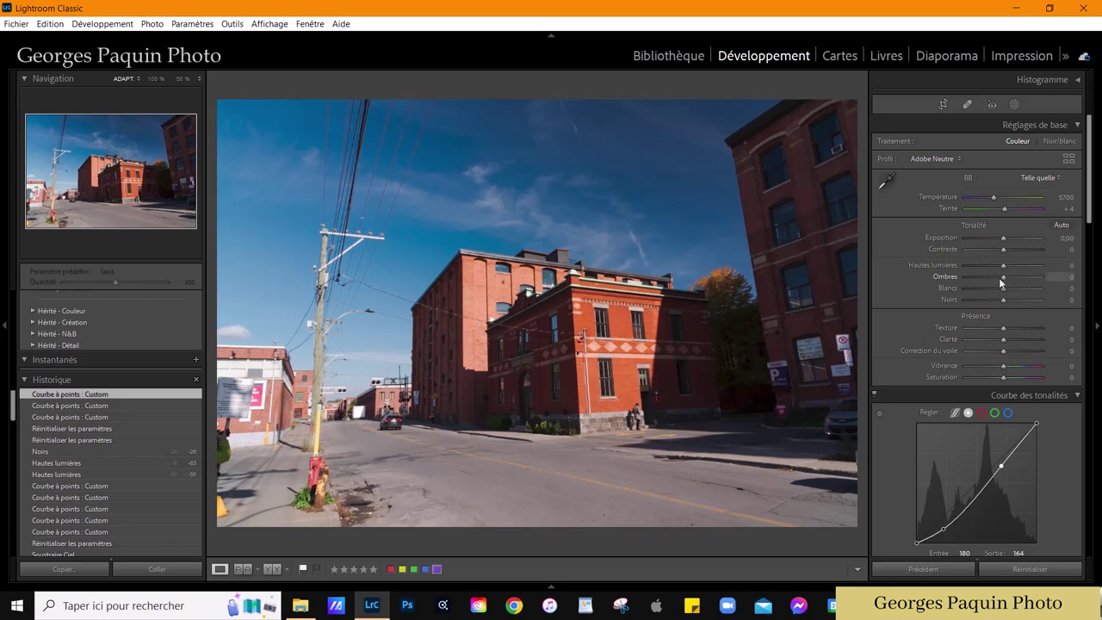
- Set Highlights -53, Shadows +29, Blacks -36, Contrast +10, Vibrance +30 and Saturation -20
mouse_move(988, 280)
mouse_down()
mouse_move(979, 282)
mouse_move(991, 301)
mouse_up()
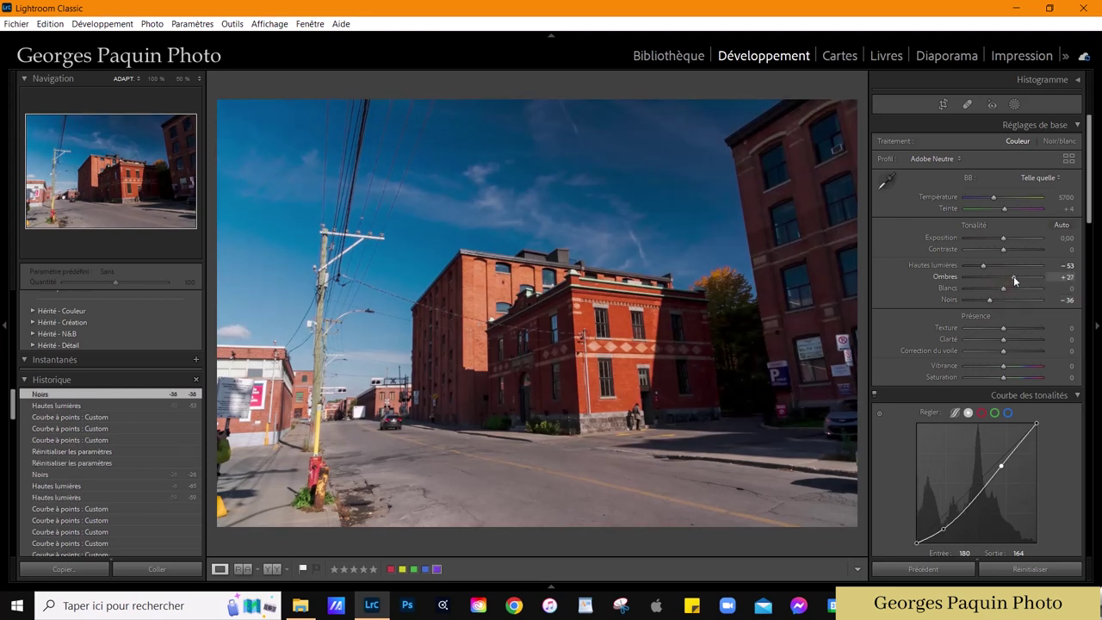
drag(1015, 278, 1014, 275)
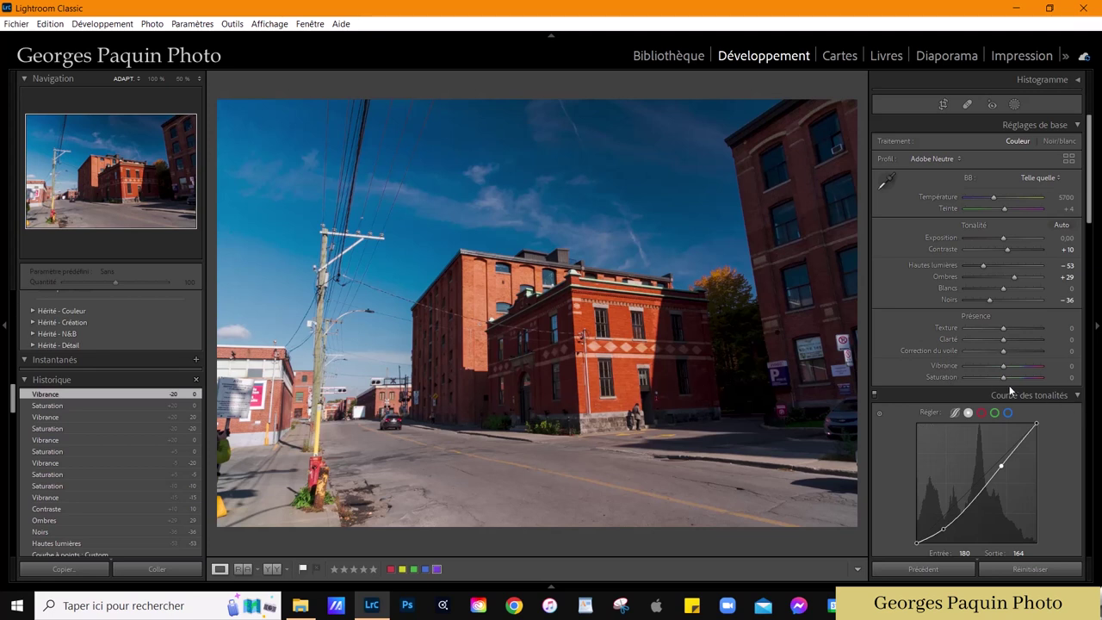
scroll(1004, 378, down, 5)
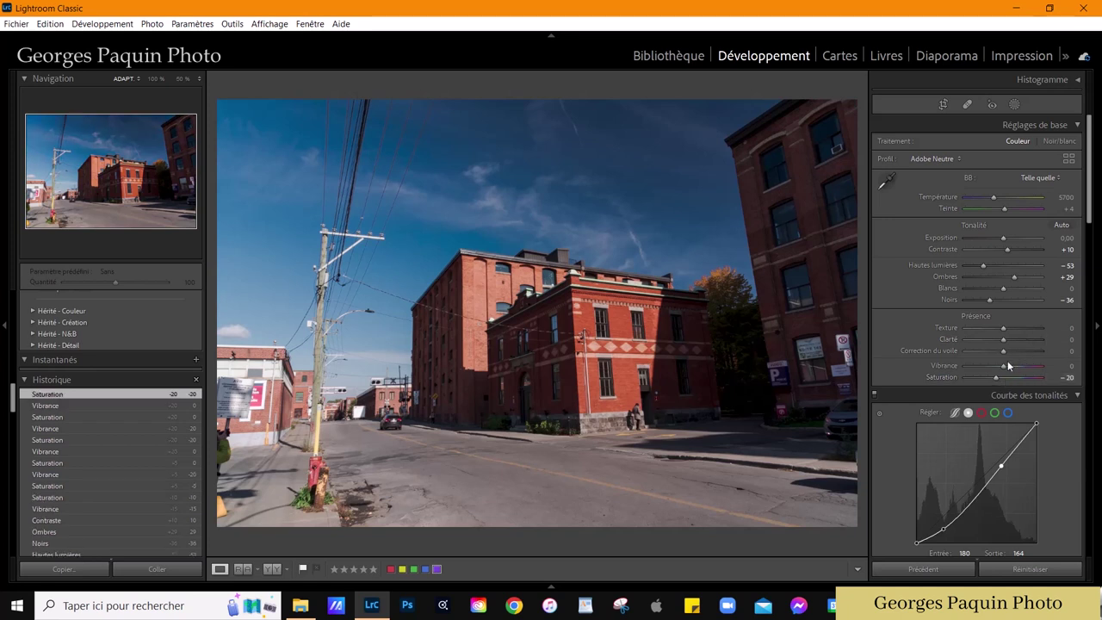
scroll(1003, 367, up, 4)
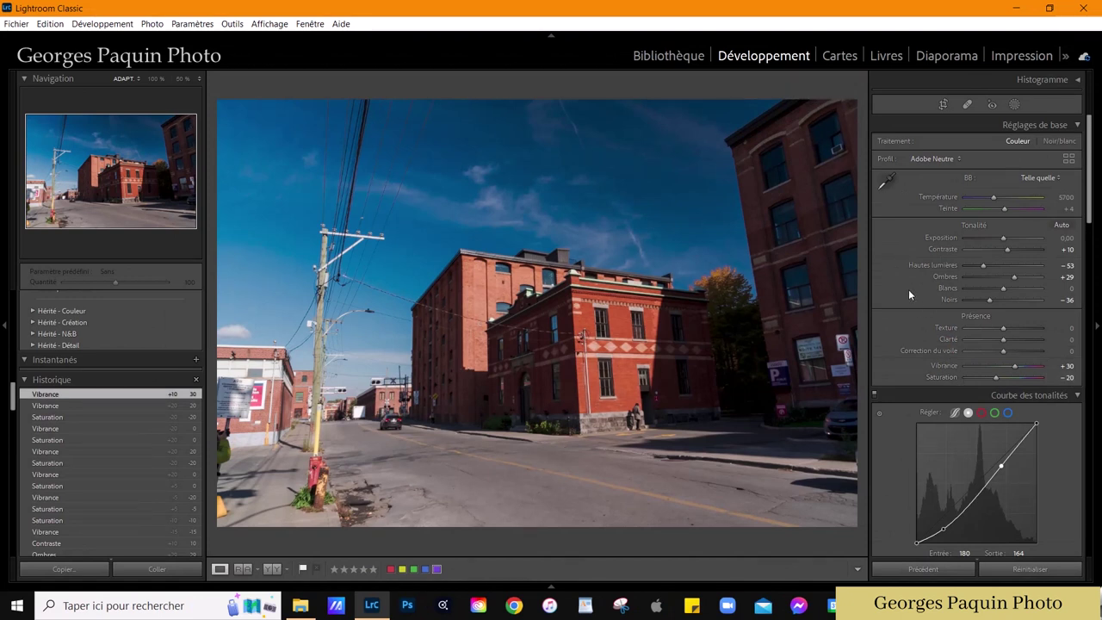
scroll(907, 290, down, 2)
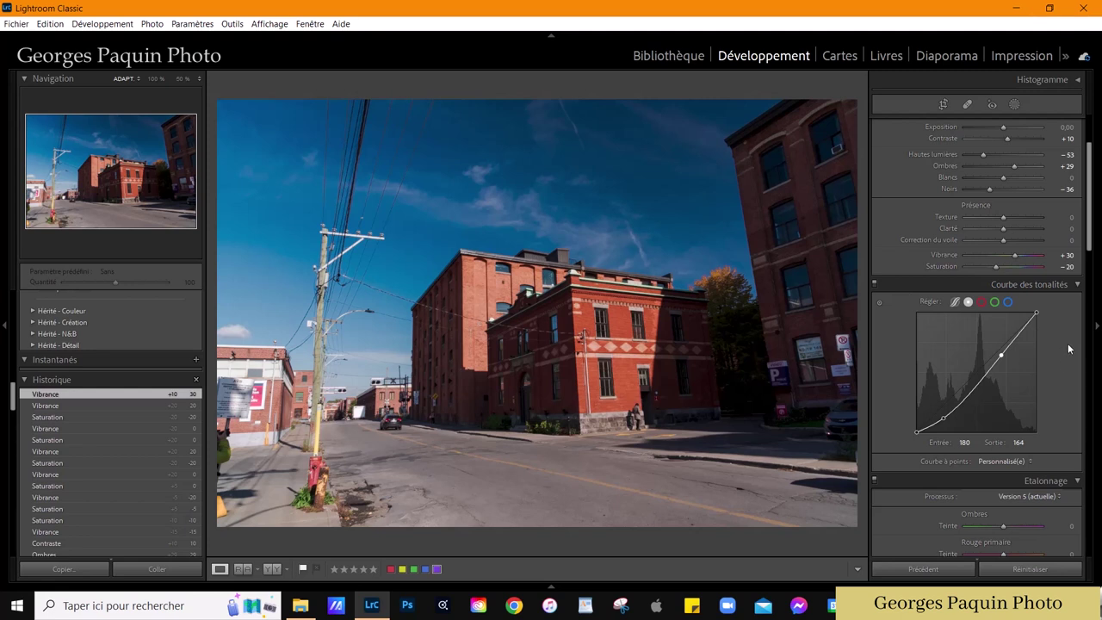
- Set white balance to Temp 6450 and Tint -5, and Exposure to -0.20
scroll(1066, 345, up, 2)
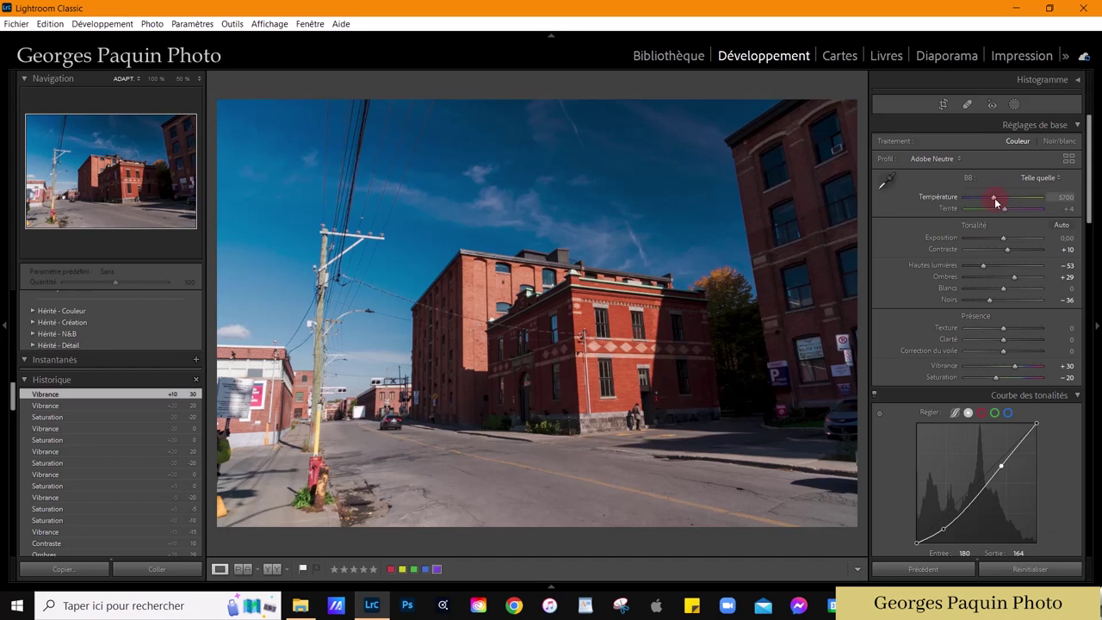
drag(995, 197, 996, 199)
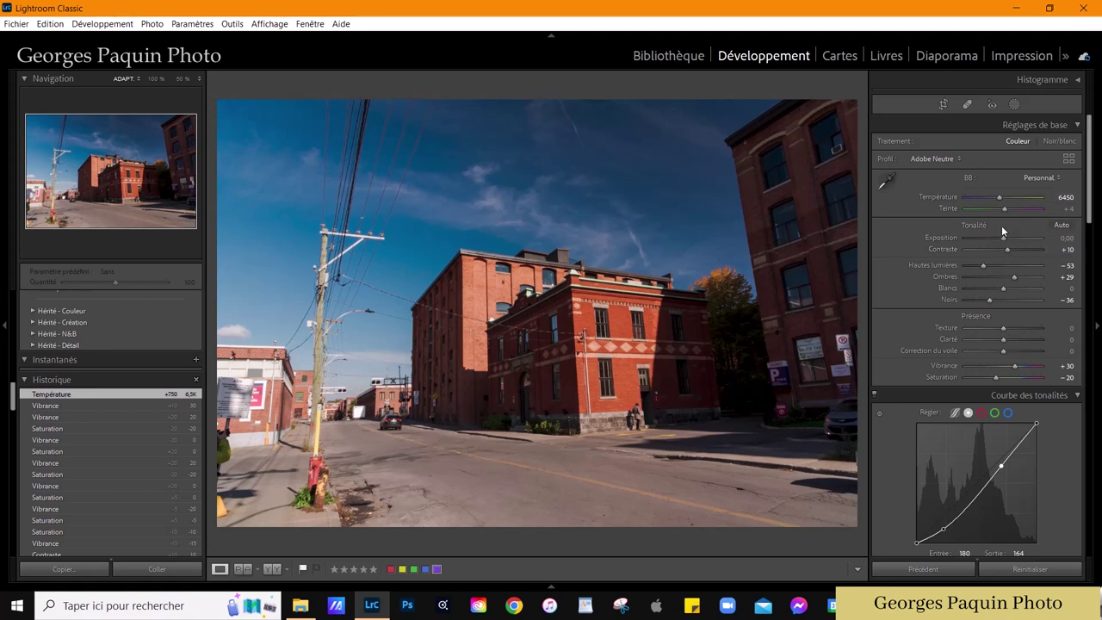
drag(1004, 210, 1005, 210)
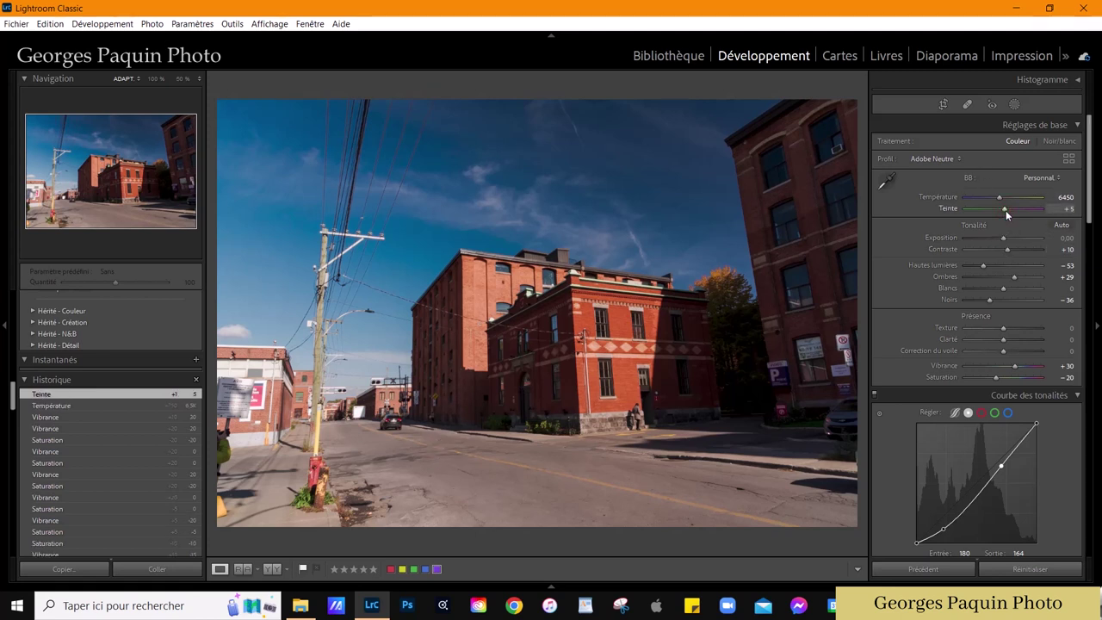
double_click(1005, 210)
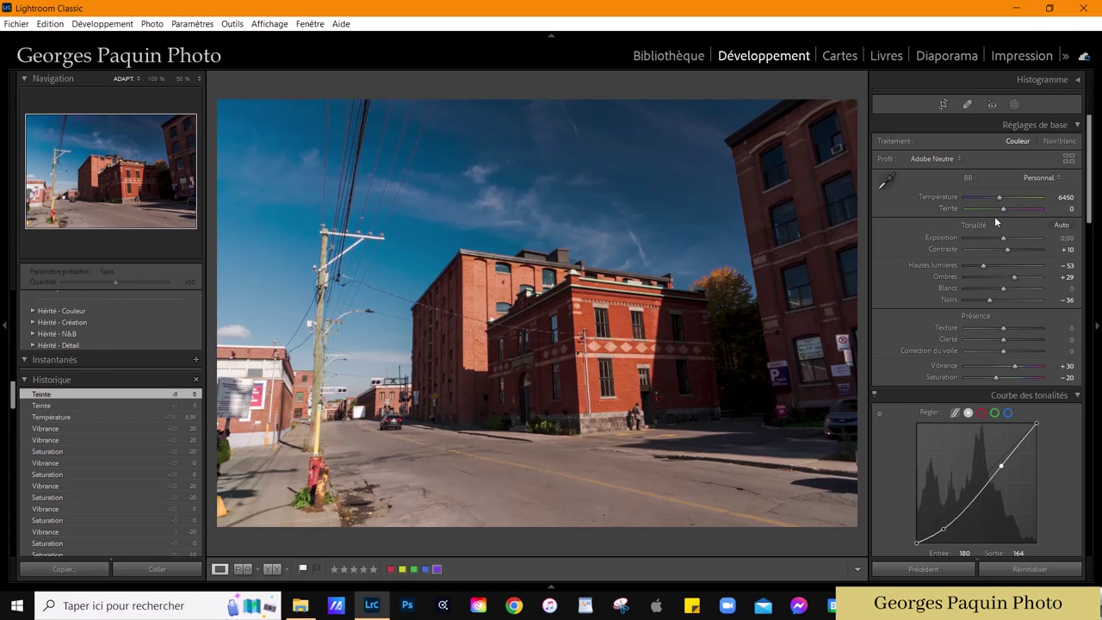
click(999, 210)
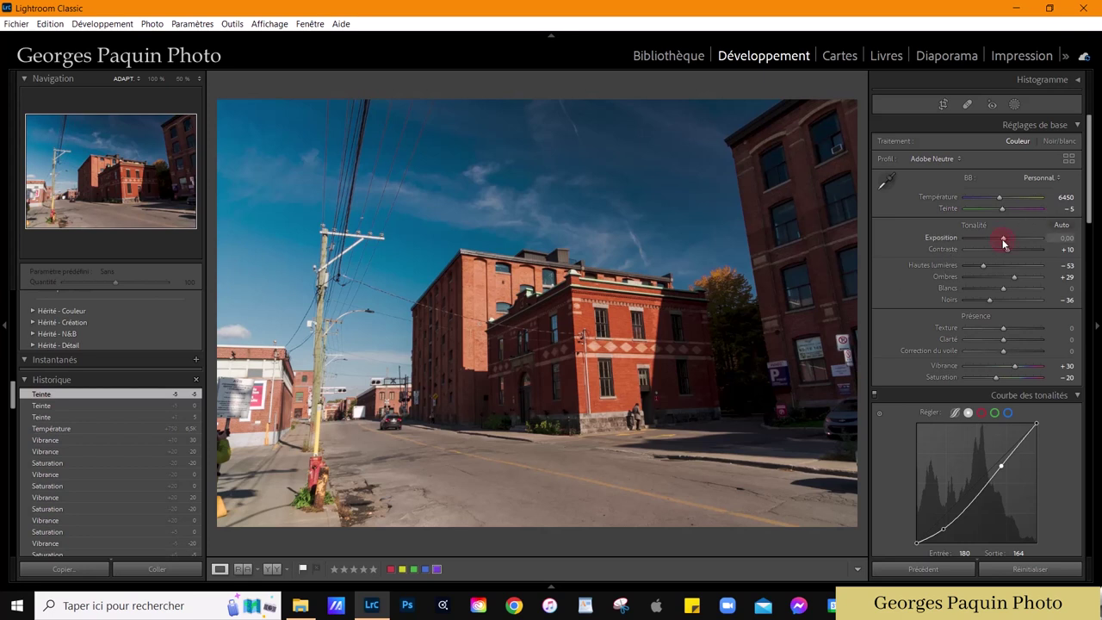
scroll(1002, 243, down, 1)
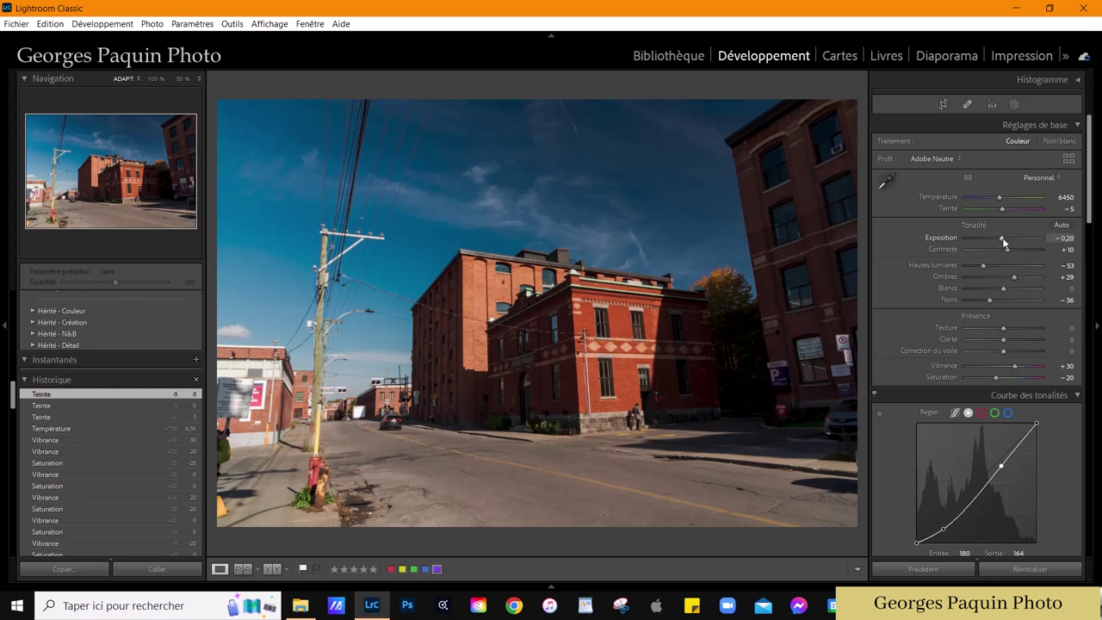
scroll(906, 258, down, 3)
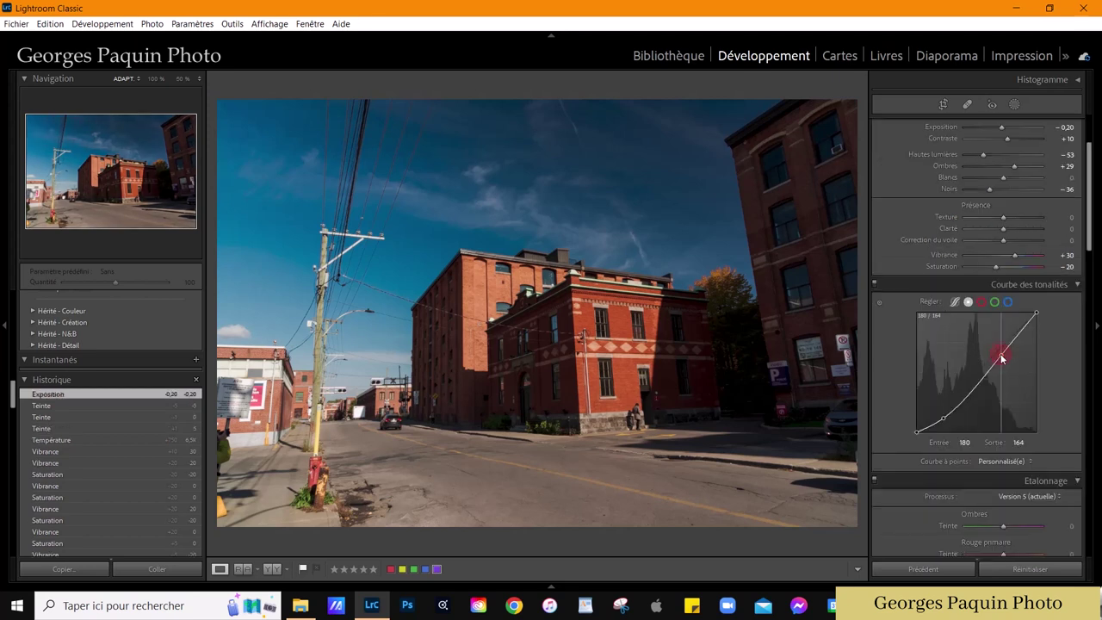
- Raise the RGB curve point to 181/172 and add a blue-channel point at 190/187
drag(1000, 354, 1000, 350)
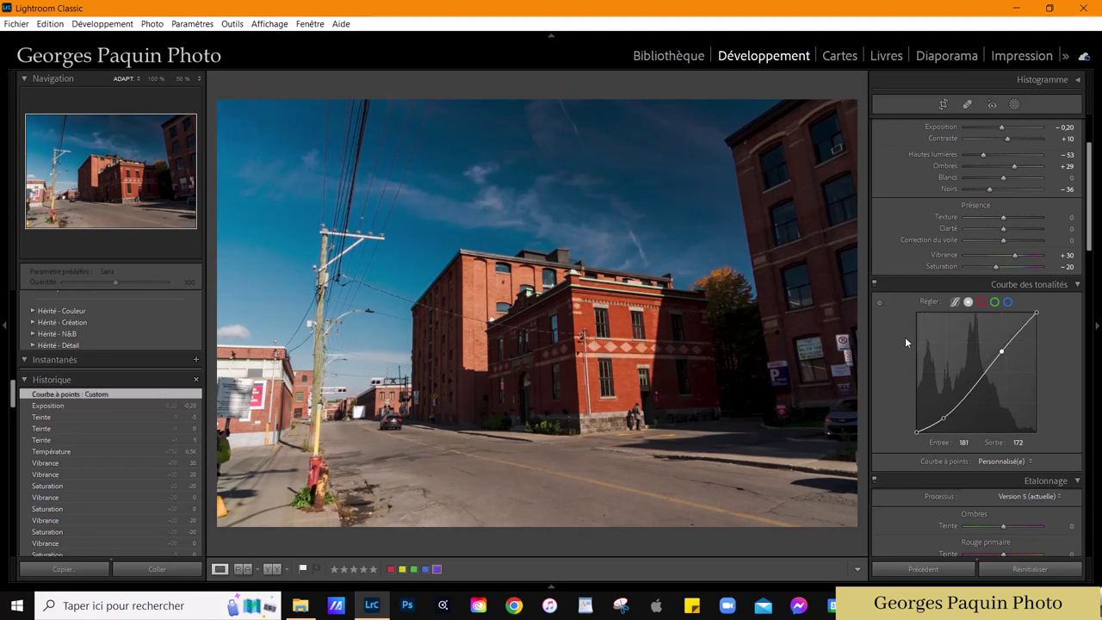
click(1008, 302)
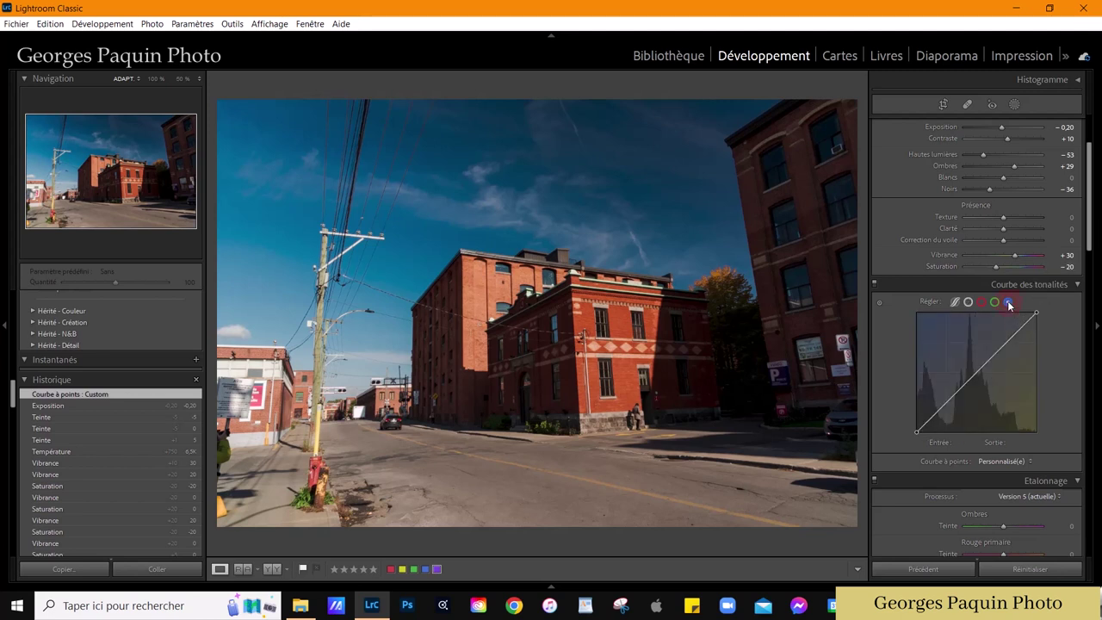
click(1005, 345)
drag(1012, 350, 1011, 351)
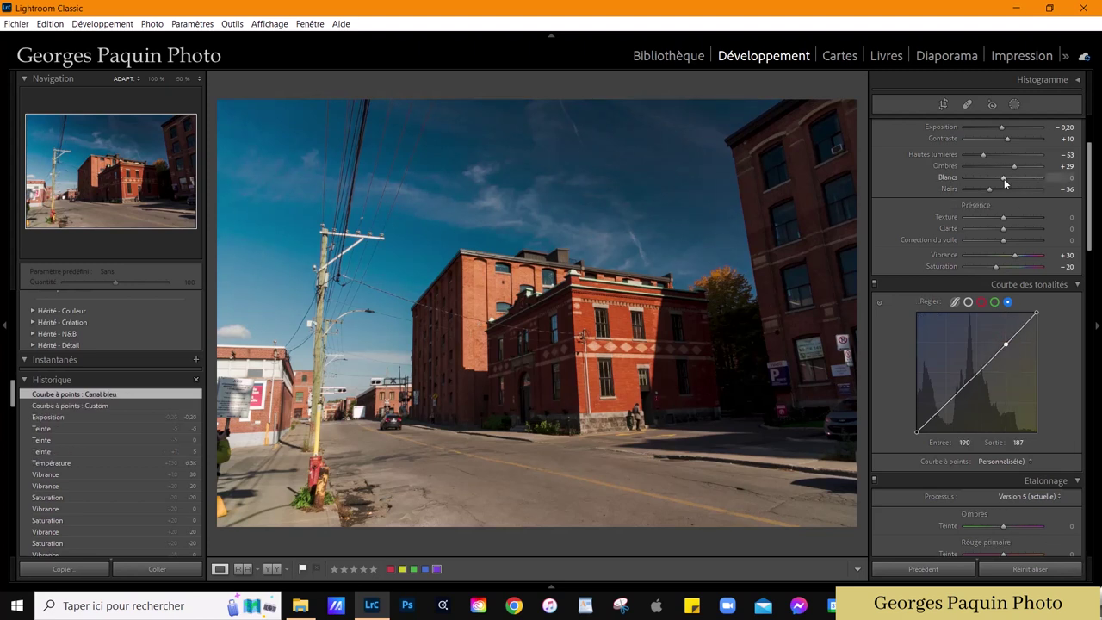
- Raise Whites to +15 in the Basic panel
scroll(903, 228, up, 3)
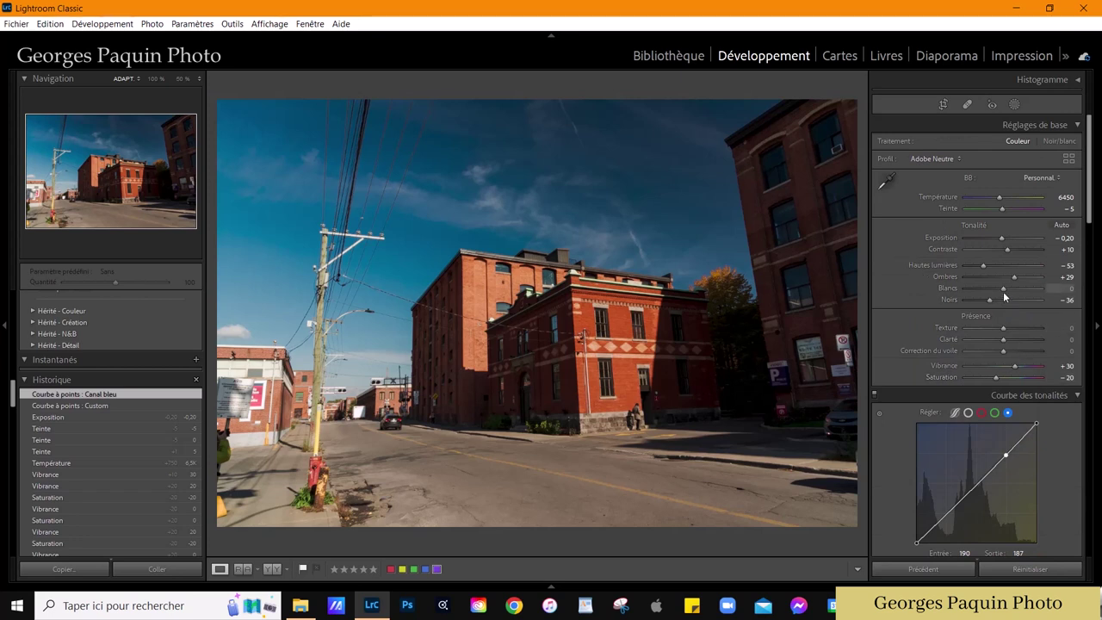
key(Up)
key(Up)
key(Up)
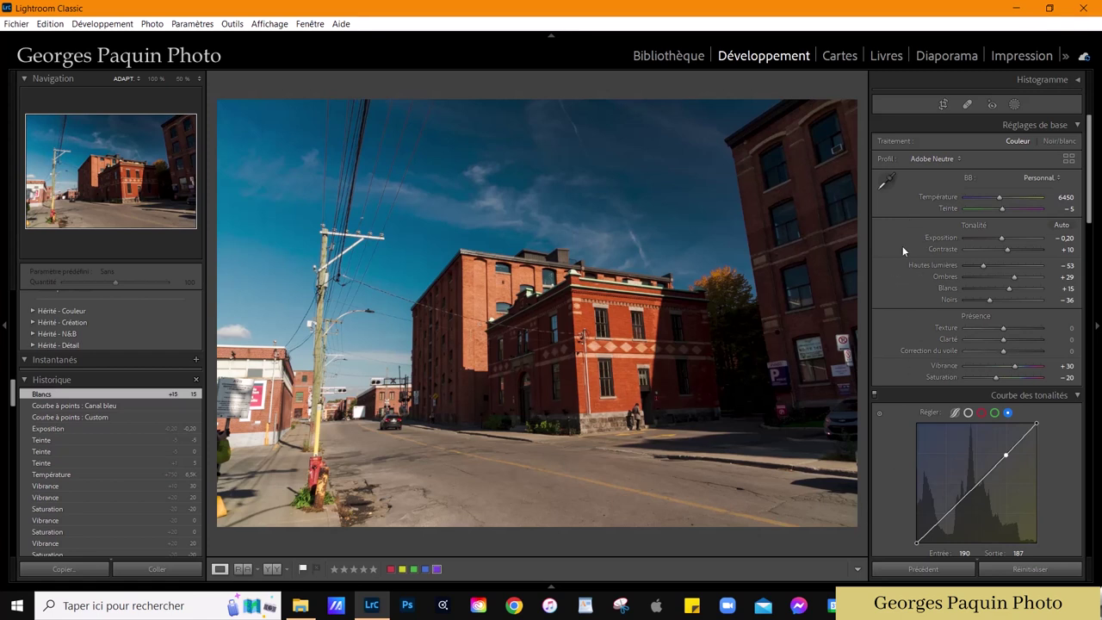
scroll(895, 253, down, 3)
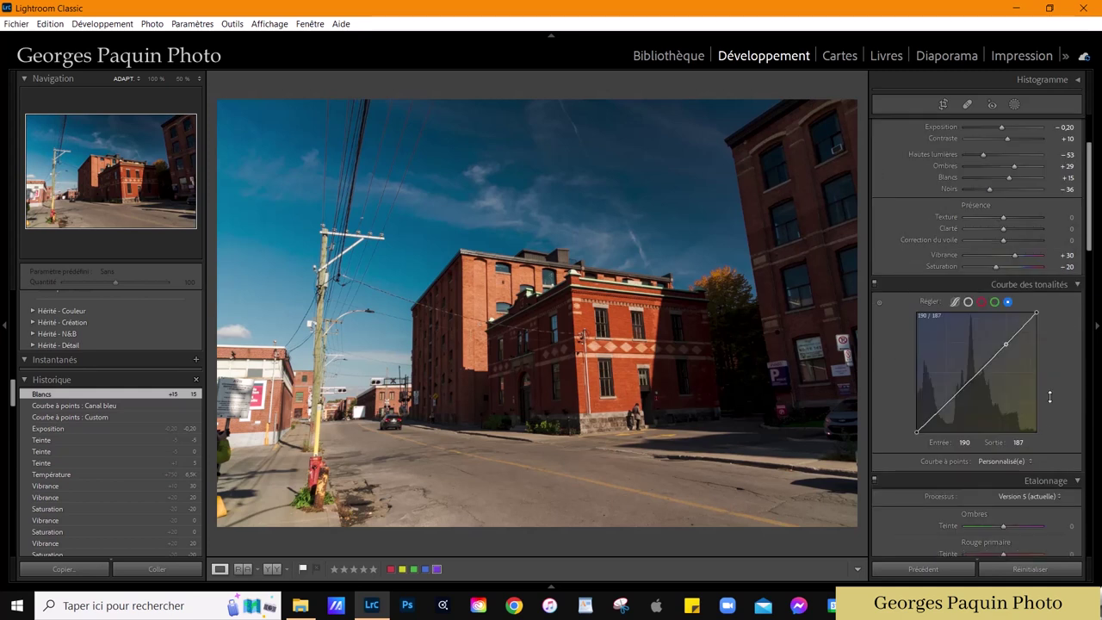
scroll(898, 179, up, 3)
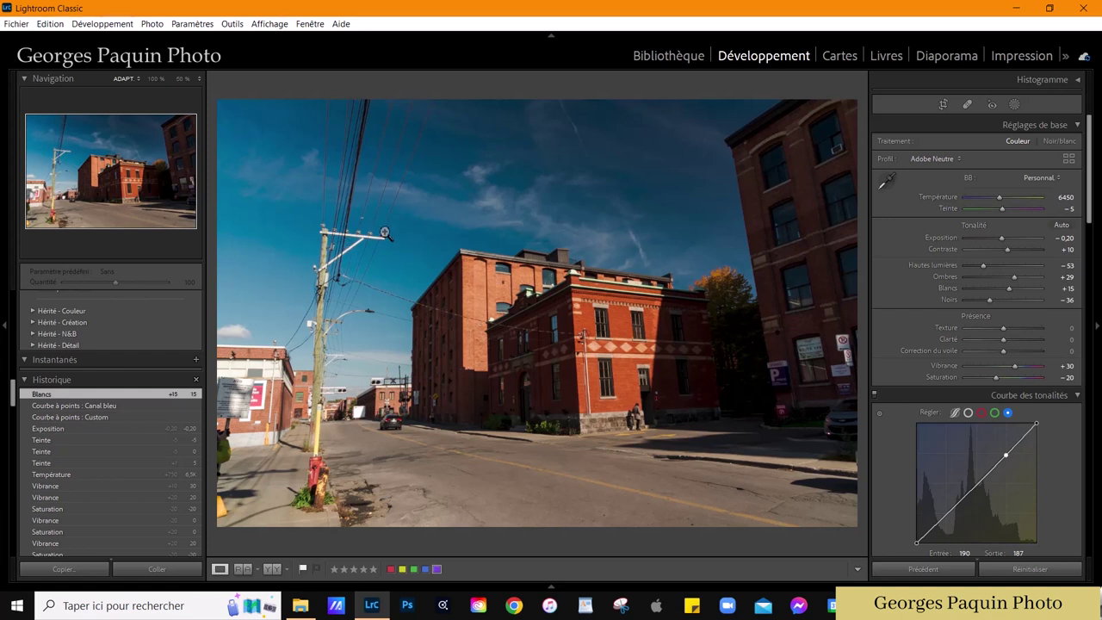
- Create Mask 1 with Select Sky and turn off its overlay
click(1014, 105)
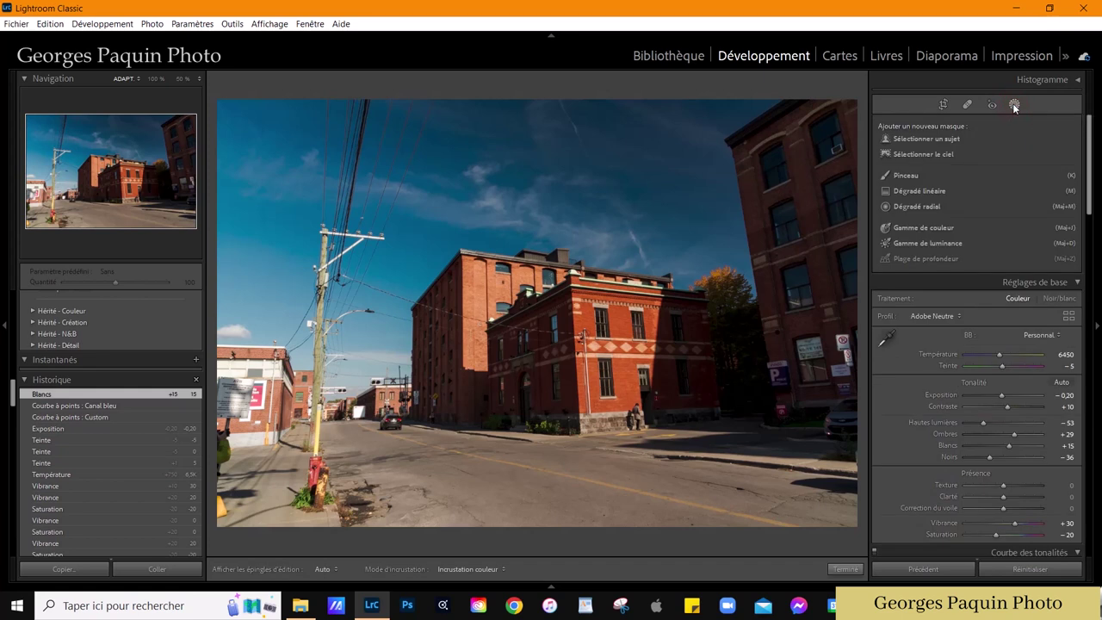
click(942, 153)
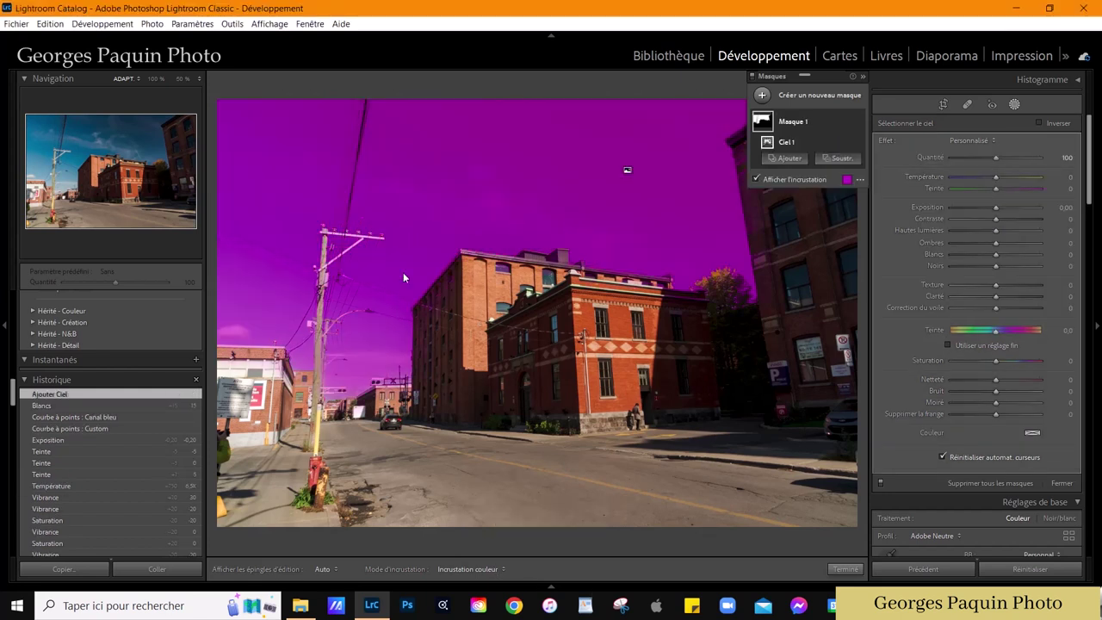
mouse_move(762, 121)
click(804, 178)
key(alt)
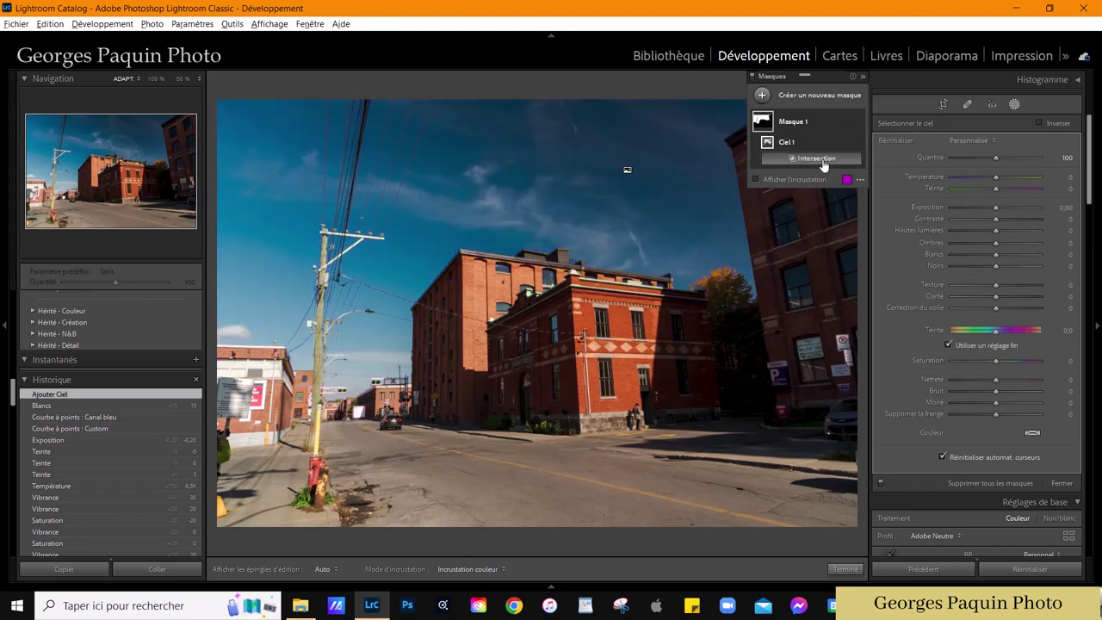
- Subtract a linear gradient drawn across the photo's left side from Mask 1
alt+click(822, 162)
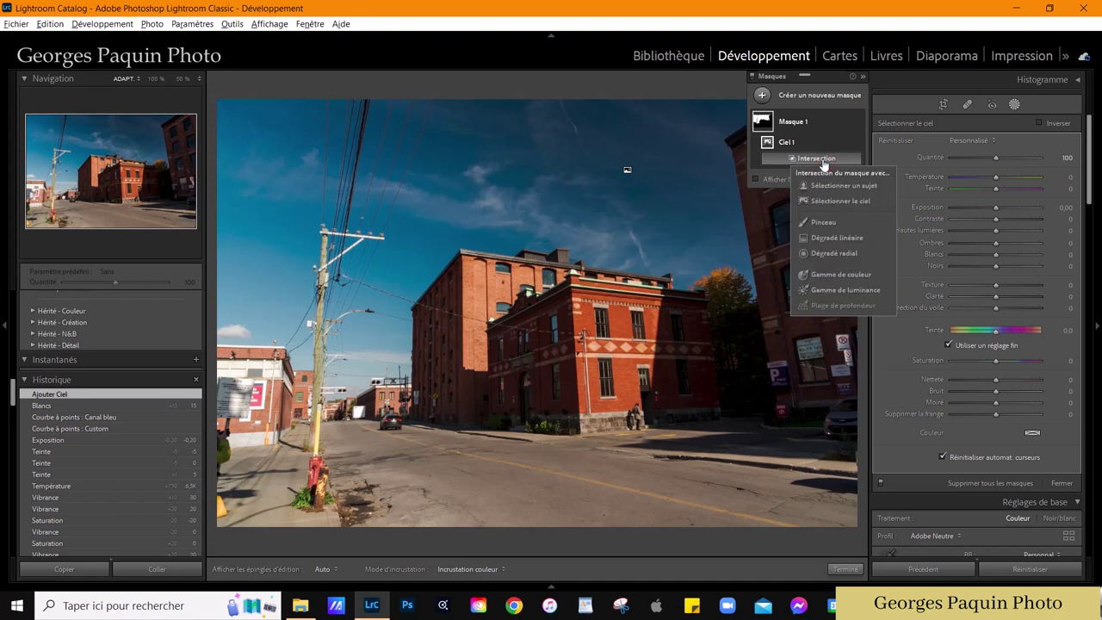
click(839, 238)
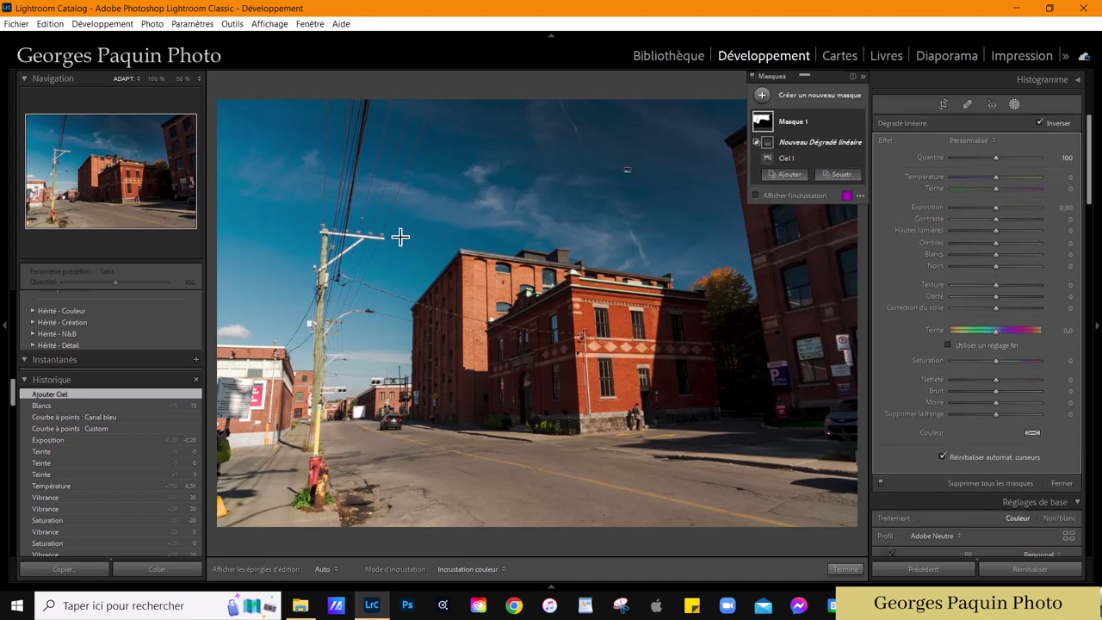
drag(285, 249, 461, 239)
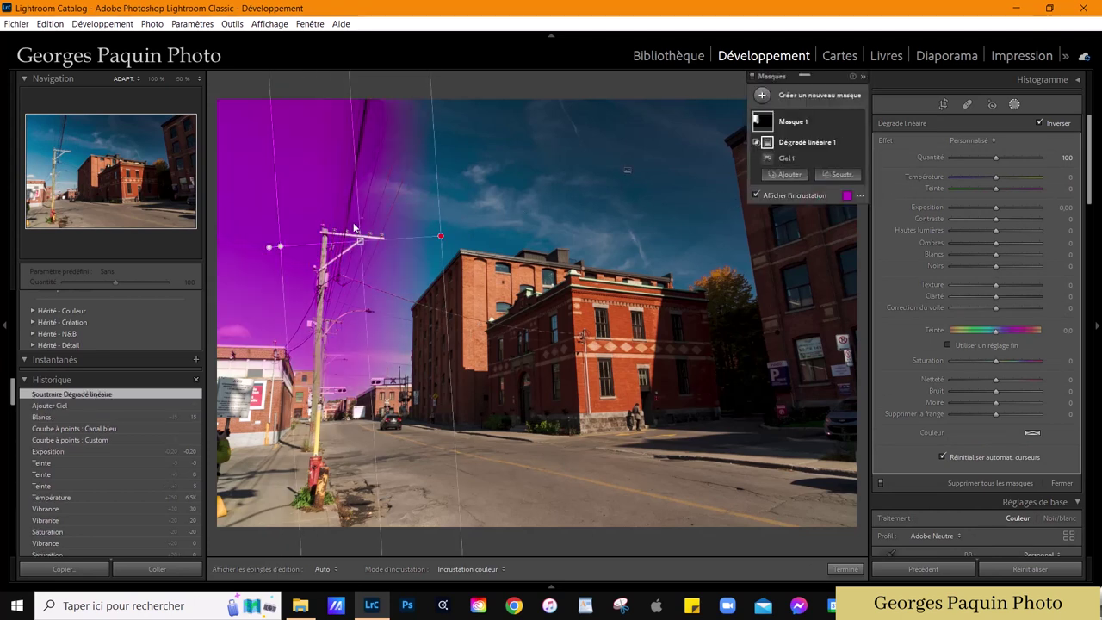
drag(442, 241, 512, 230)
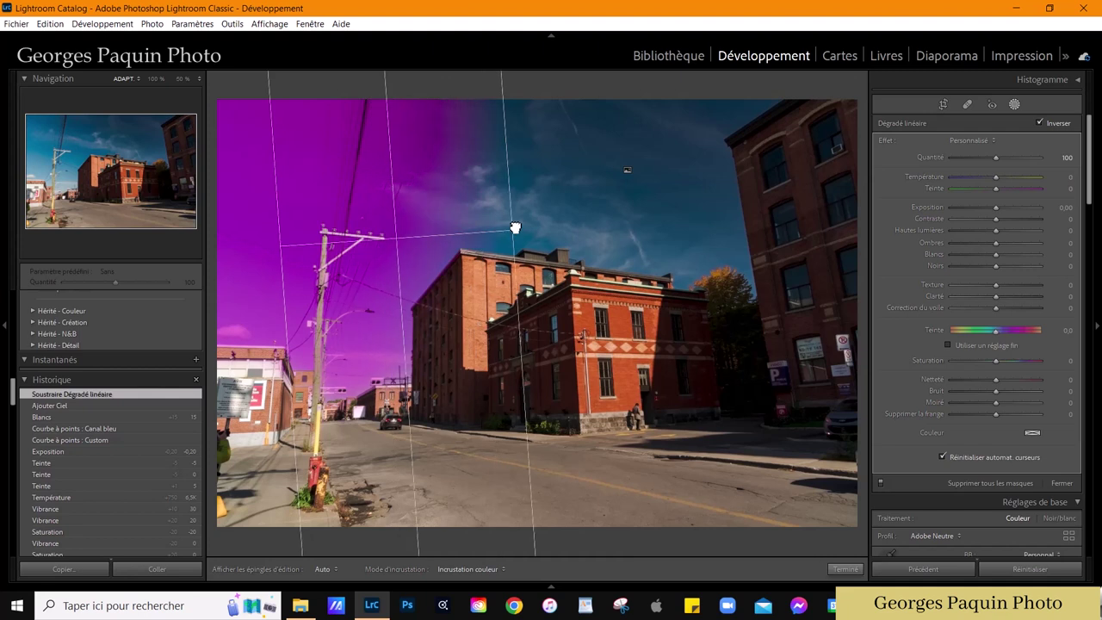
drag(397, 238, 414, 238)
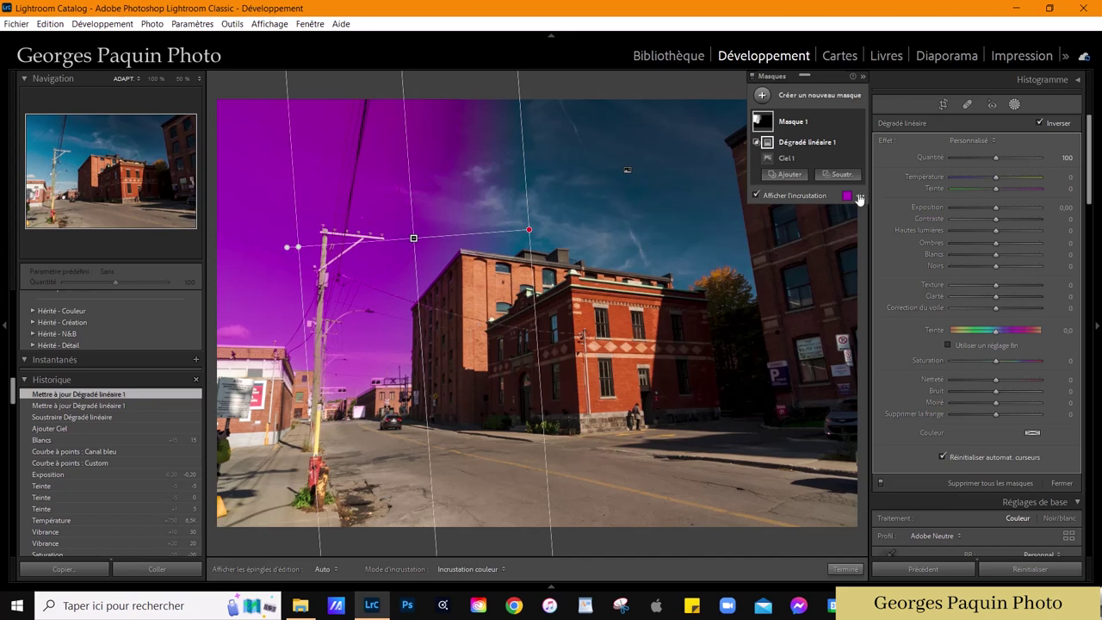
click(816, 196)
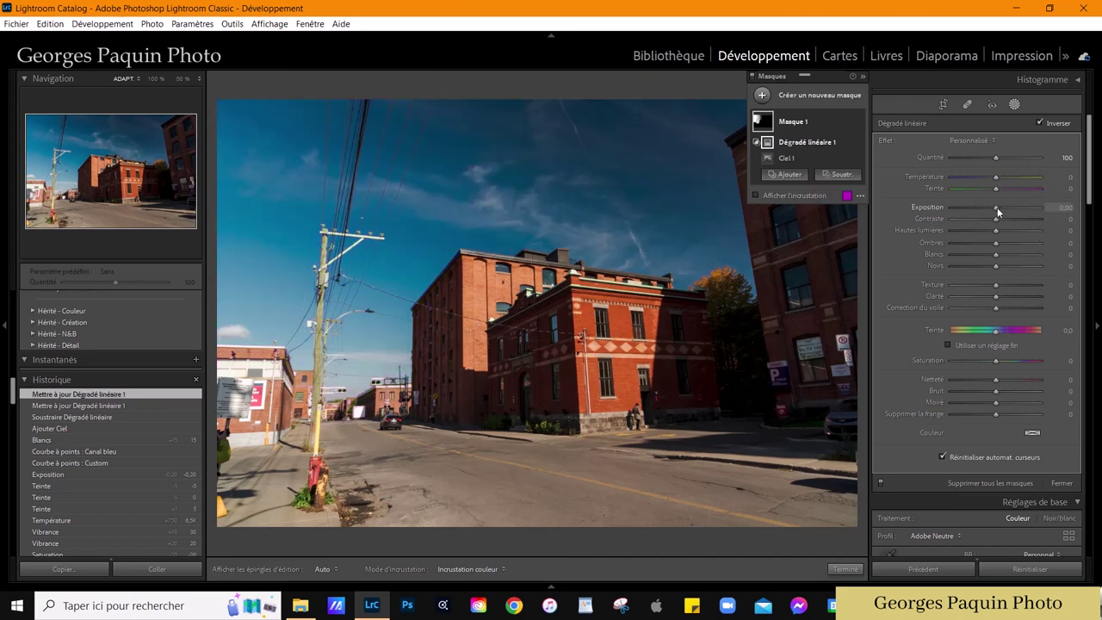
- Give the sky mask exposure −0.30, highlights −53, shadows +23 and whites +14
scroll(997, 207, down, 3)
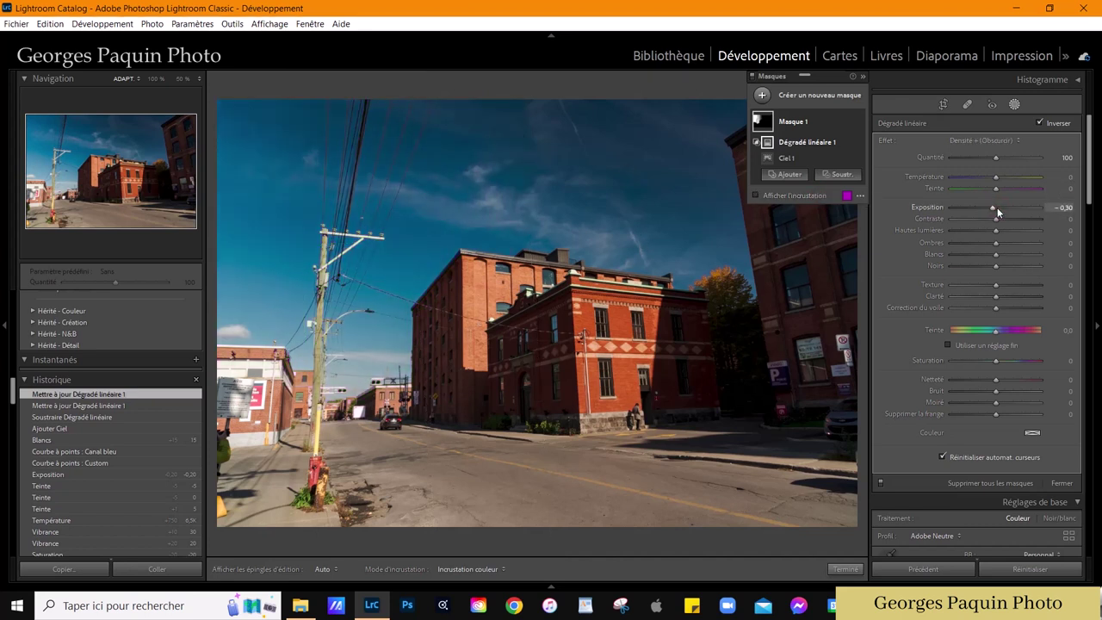
mouse_move(996, 230)
mouse_down()
mouse_move(975, 245)
mouse_move(992, 270)
mouse_move(1005, 244)
mouse_up()
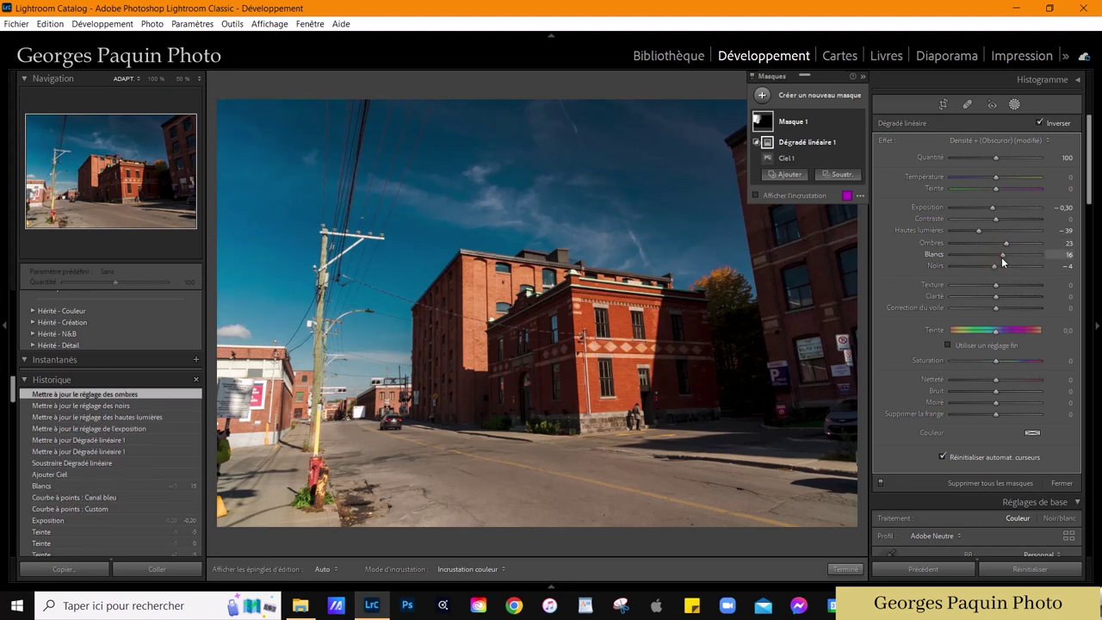
drag(1001, 257, 1000, 256)
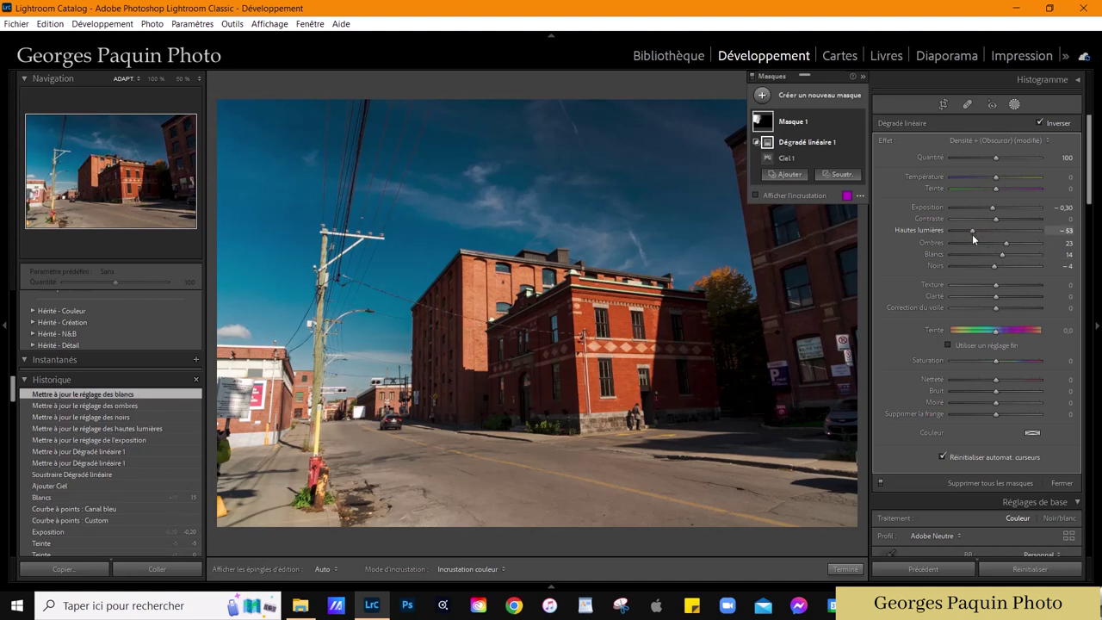
drag(972, 235, 973, 234)
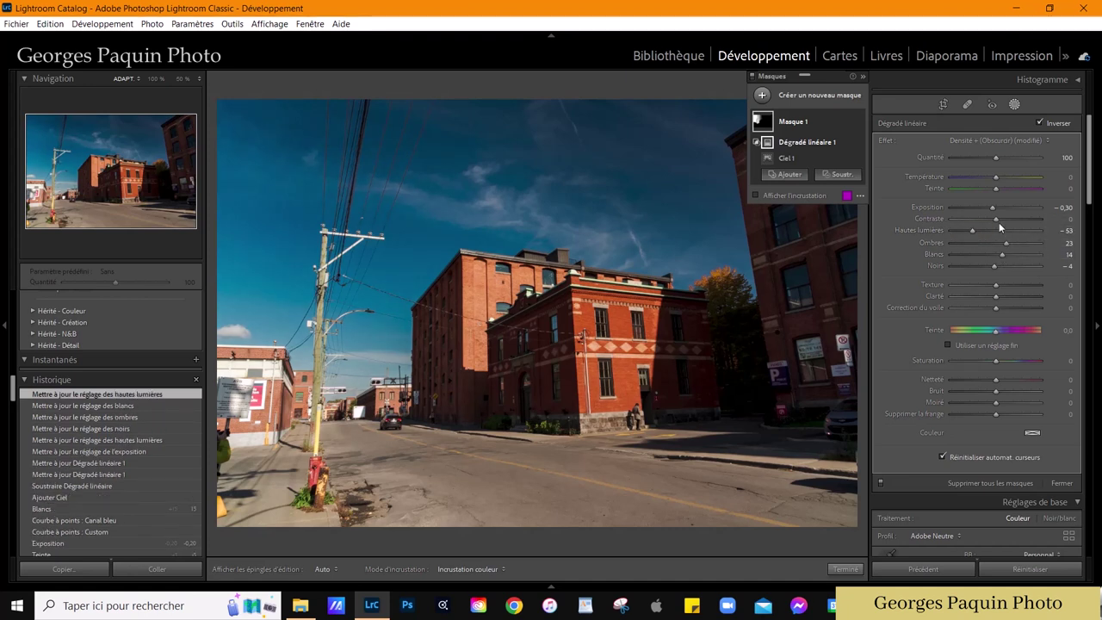
click(996, 222)
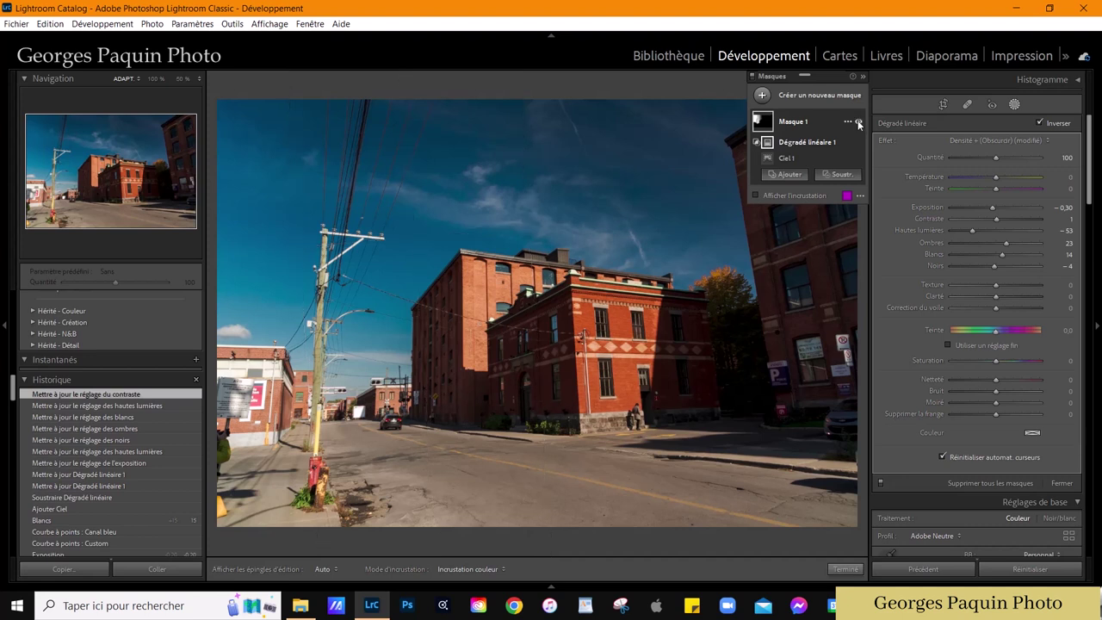
click(858, 125)
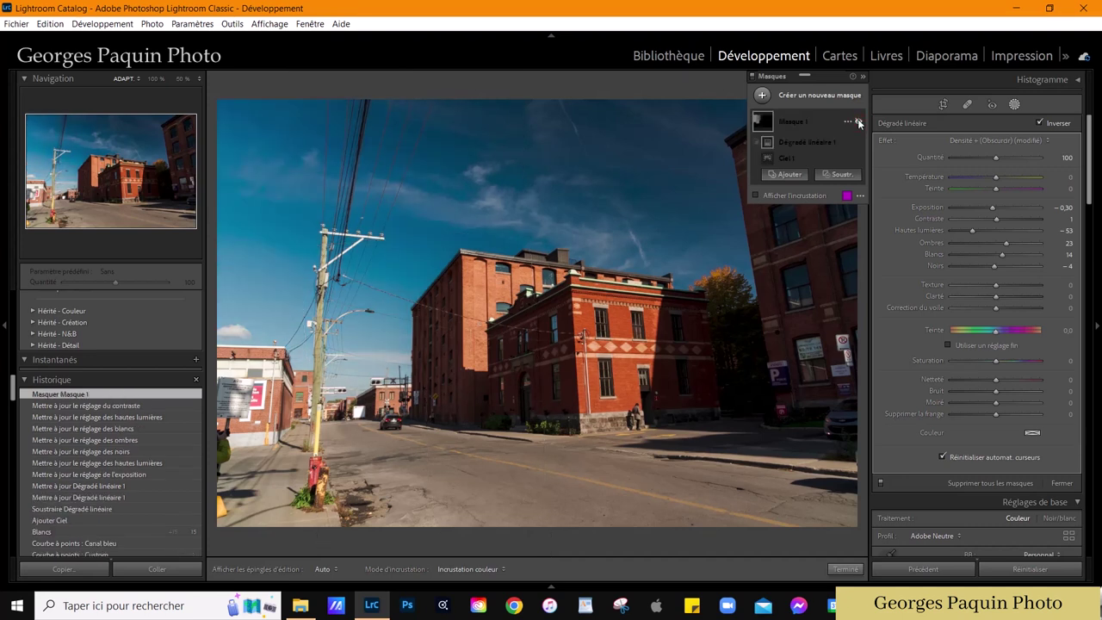
click(858, 125)
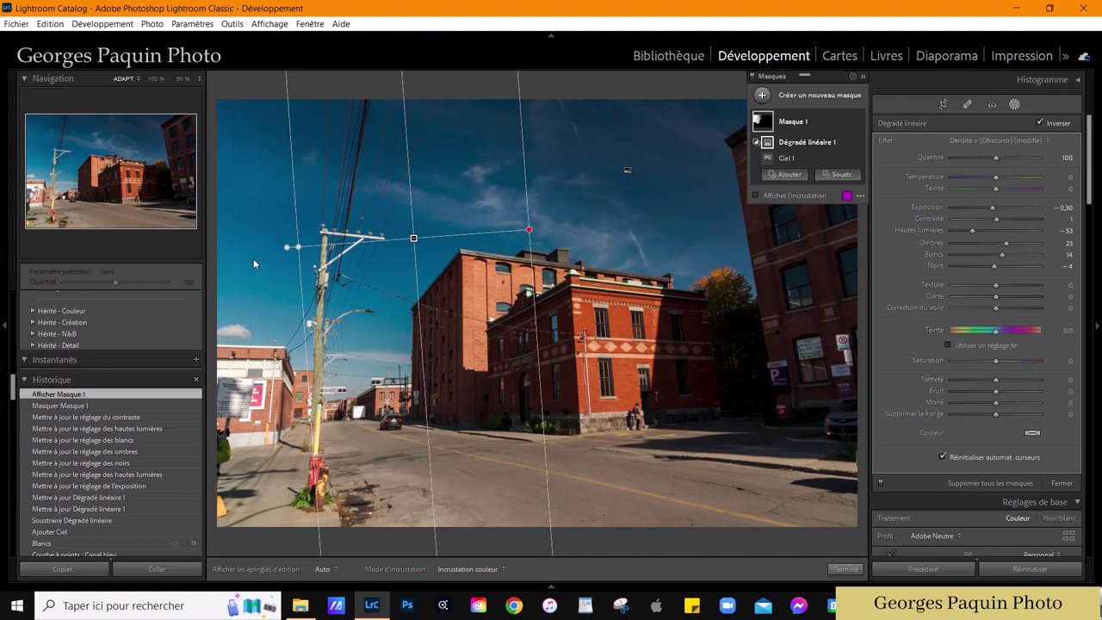
click(844, 568)
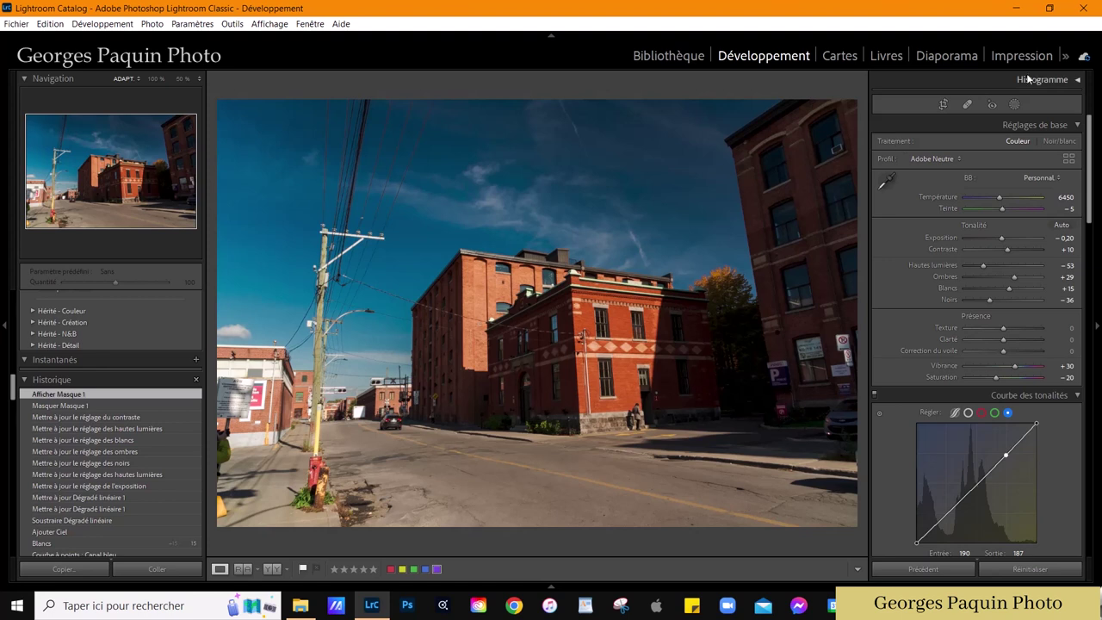
- Add Masque 2 as a new linear gradient positioned over the photo's left side
click(1013, 104)
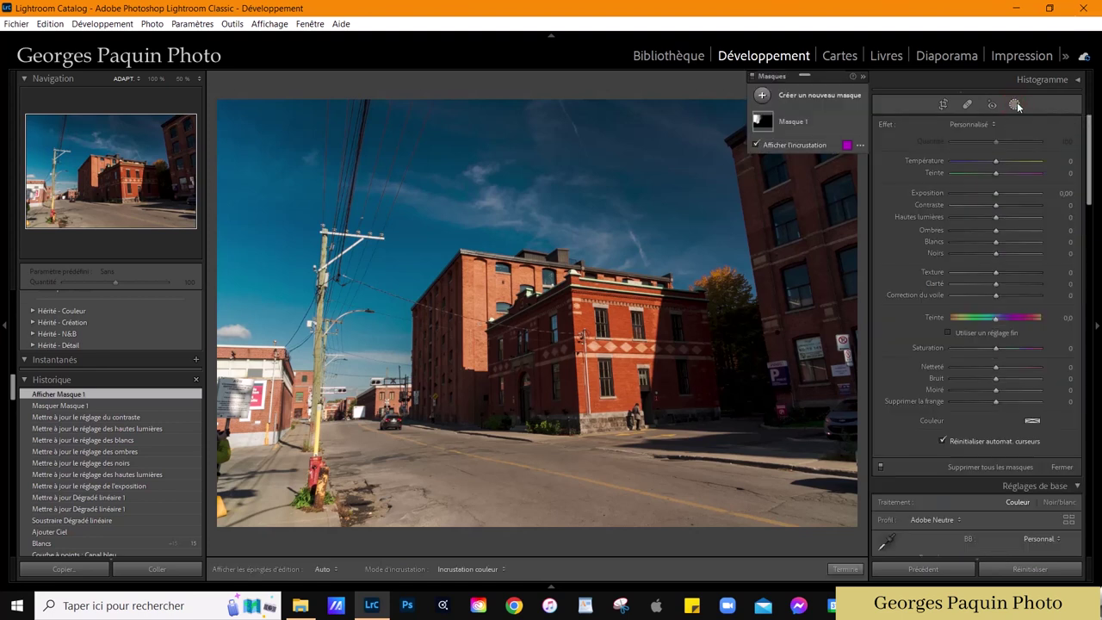
click(783, 100)
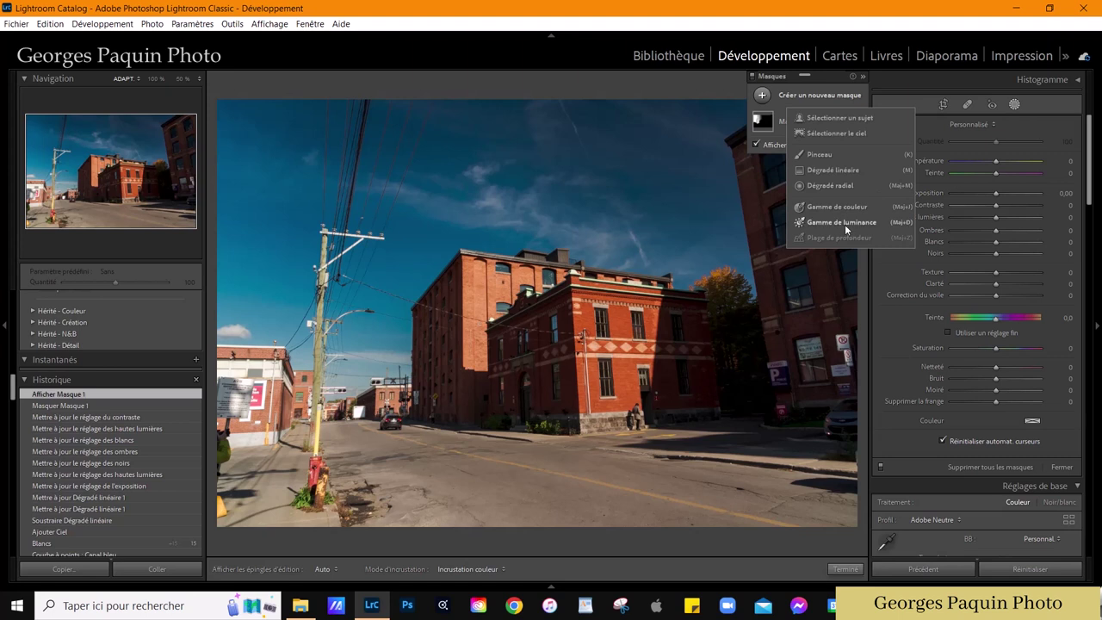
click(832, 170)
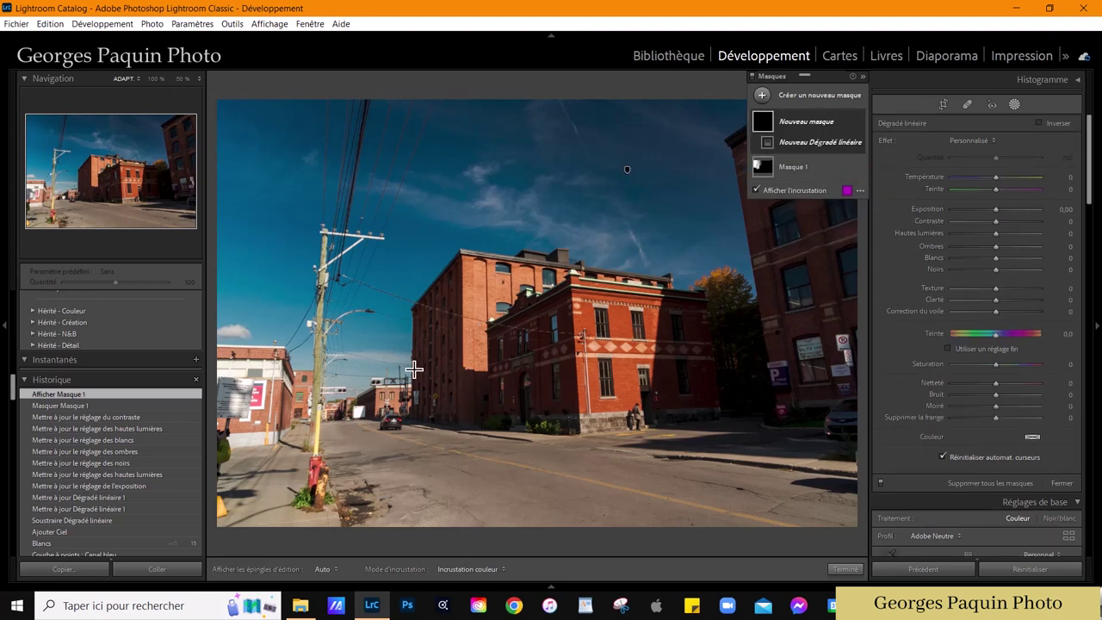
drag(389, 372, 612, 336)
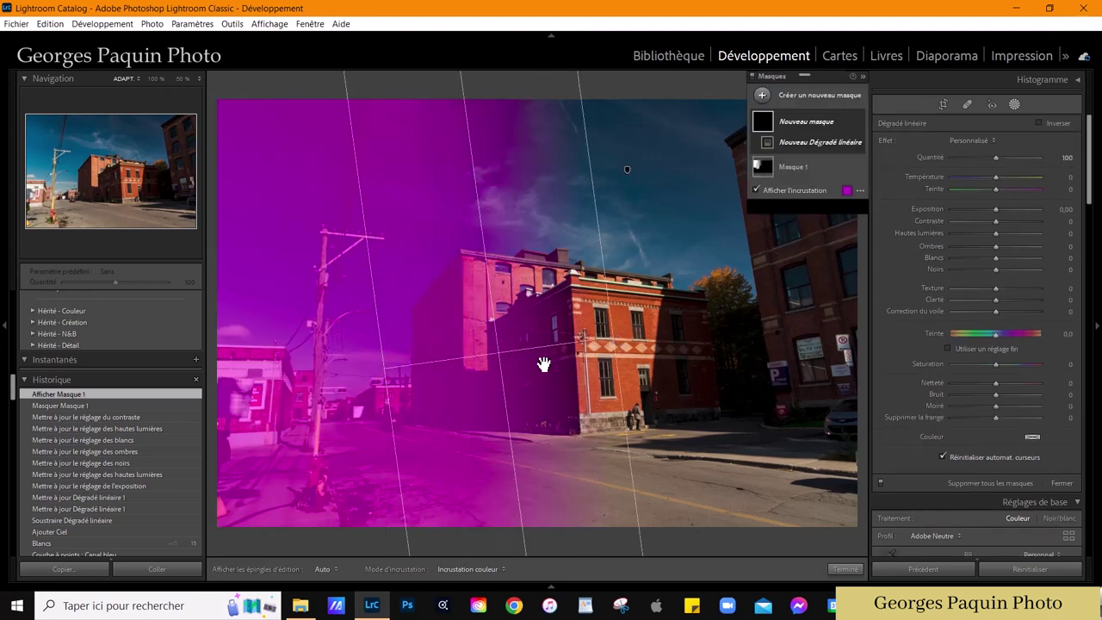
mouse_move(505, 362)
mouse_down()
mouse_move(362, 388)
mouse_move(388, 475)
mouse_move(369, 376)
mouse_move(387, 370)
mouse_up()
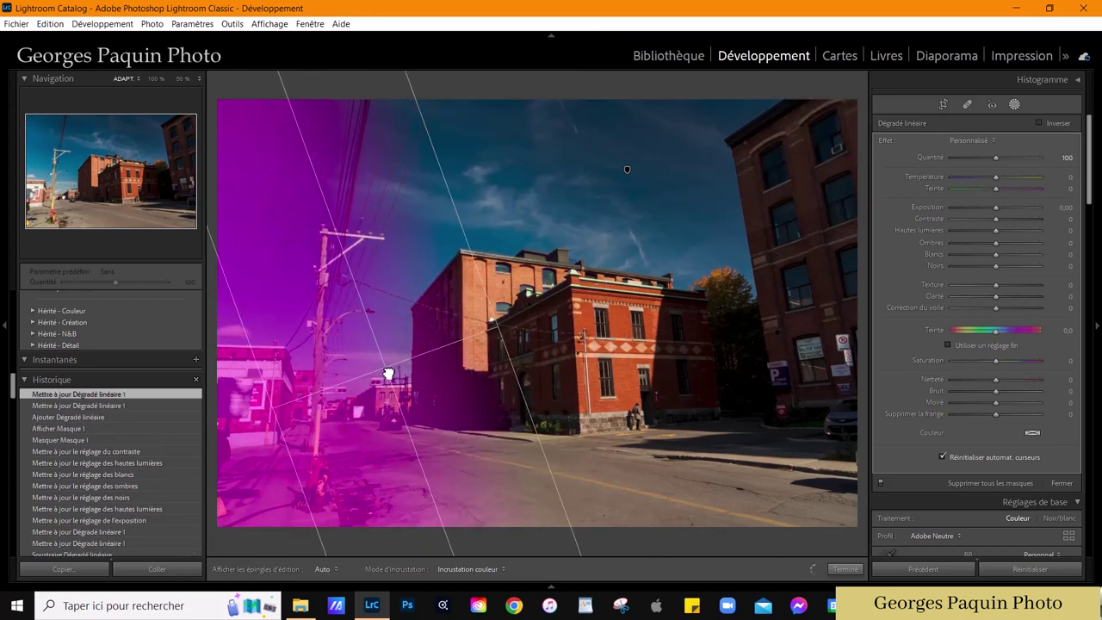
- Give Masque 2 exposure −0.20, highlights −56, blacks −13 and shadows +13
click(820, 206)
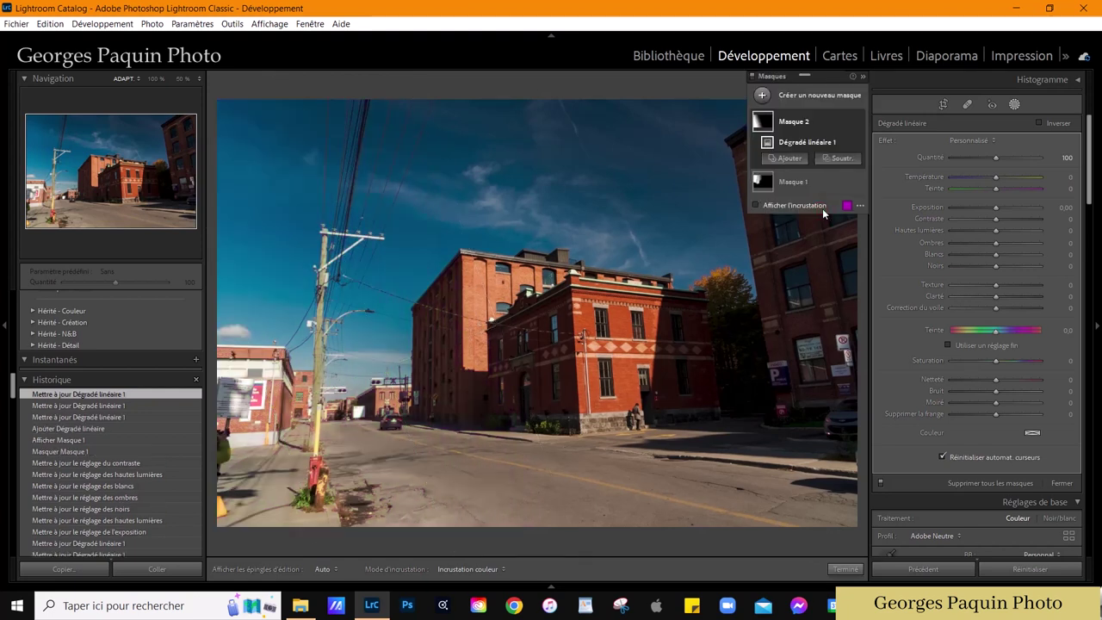
drag(997, 232, 973, 256)
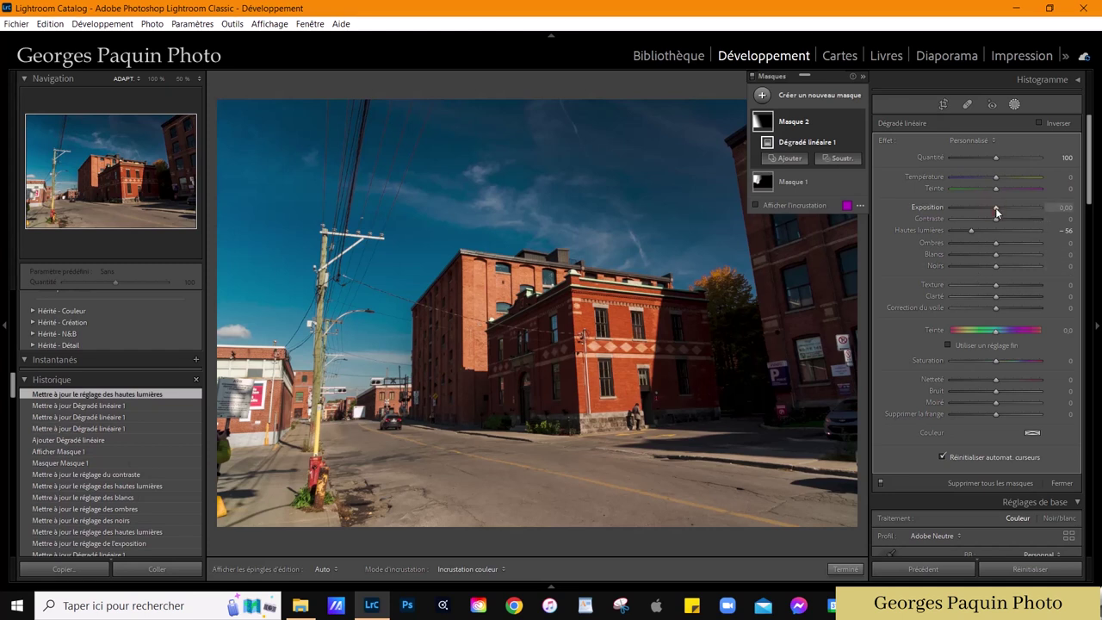
drag(995, 208, 993, 208)
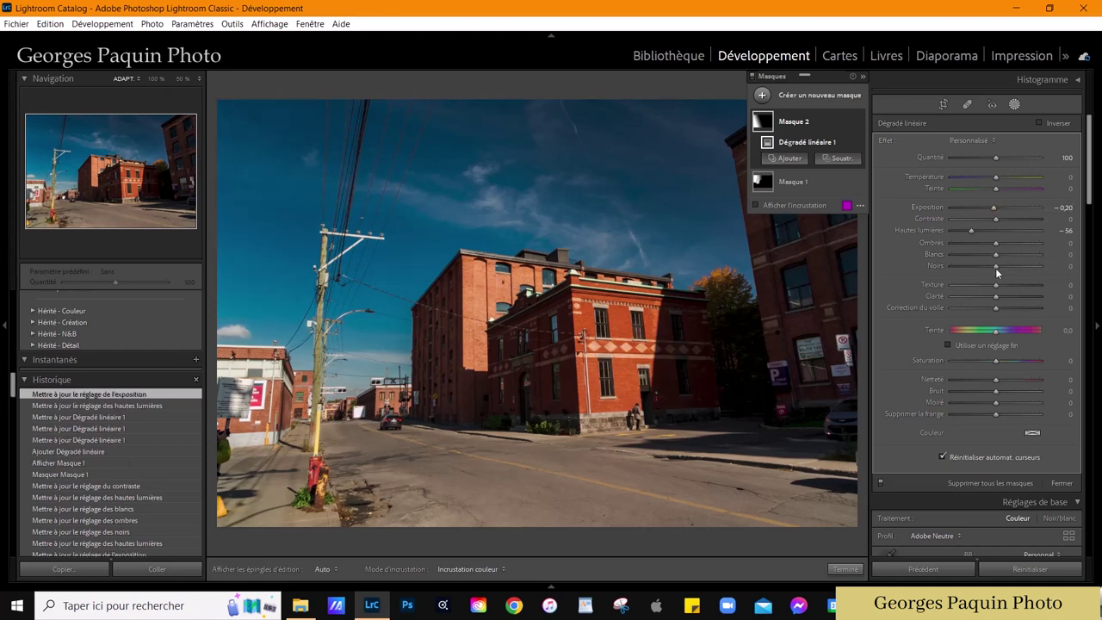
drag(995, 266, 990, 267)
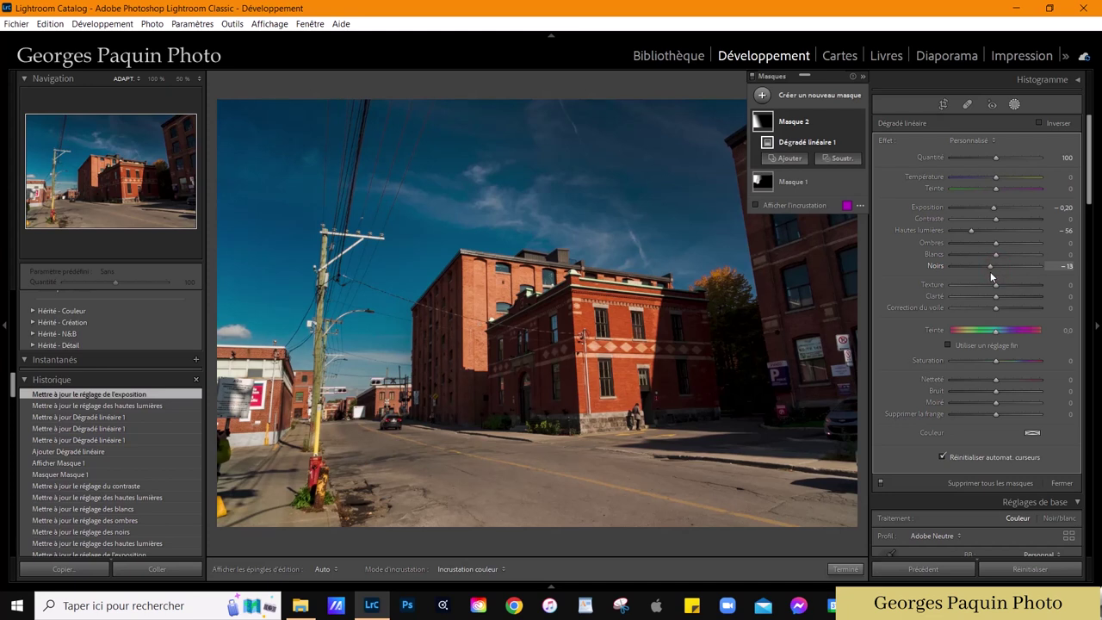
drag(996, 246, 1001, 243)
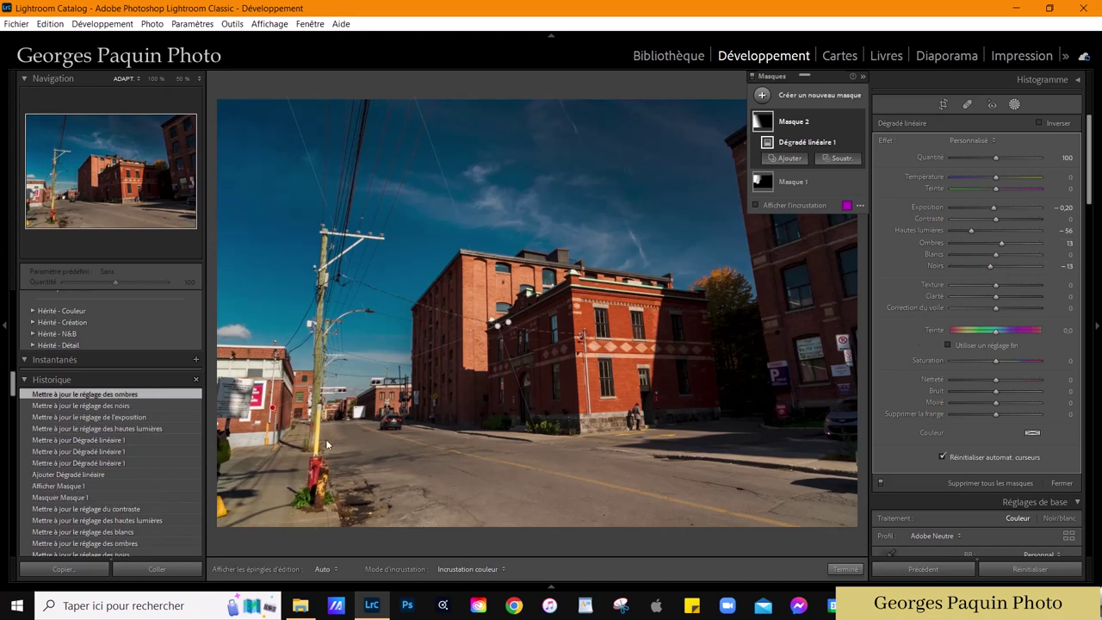
mouse_move(578, 383)
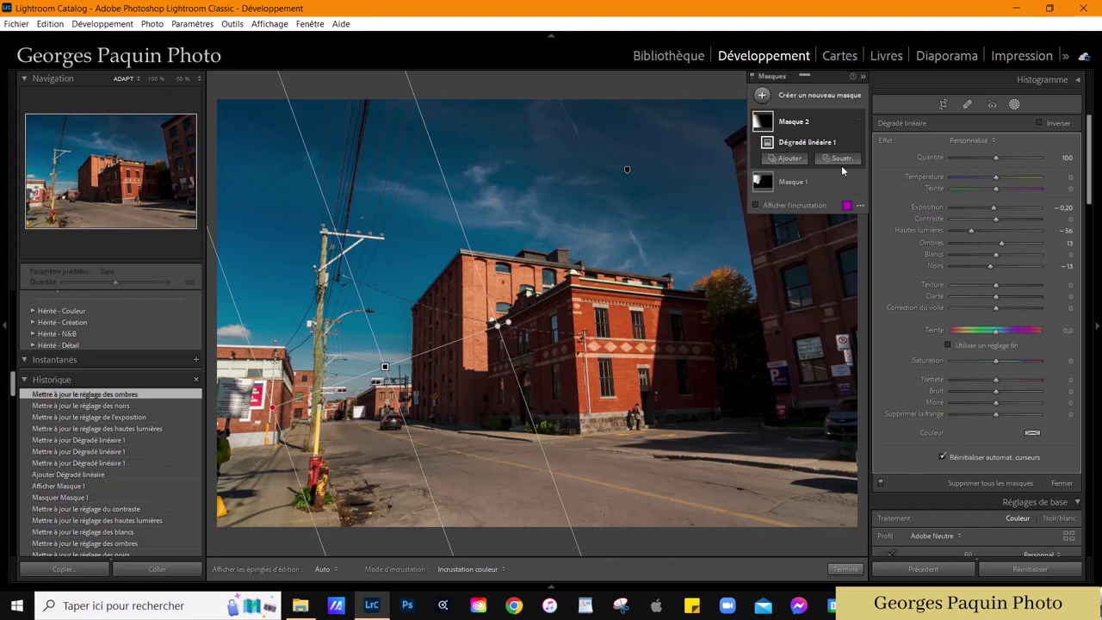
click(858, 123)
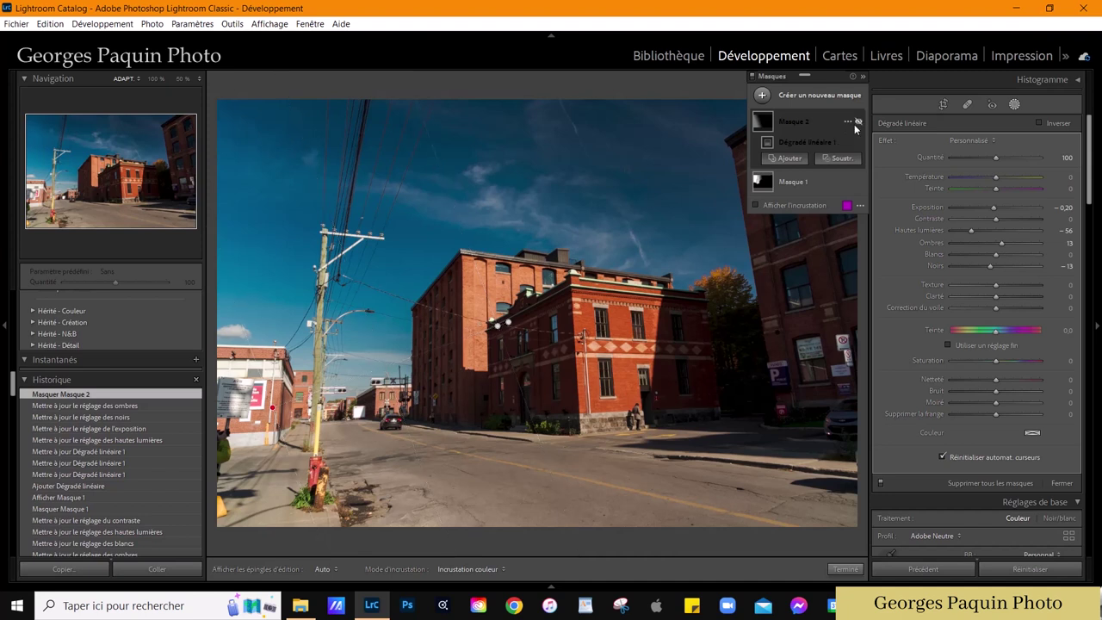
click(858, 121)
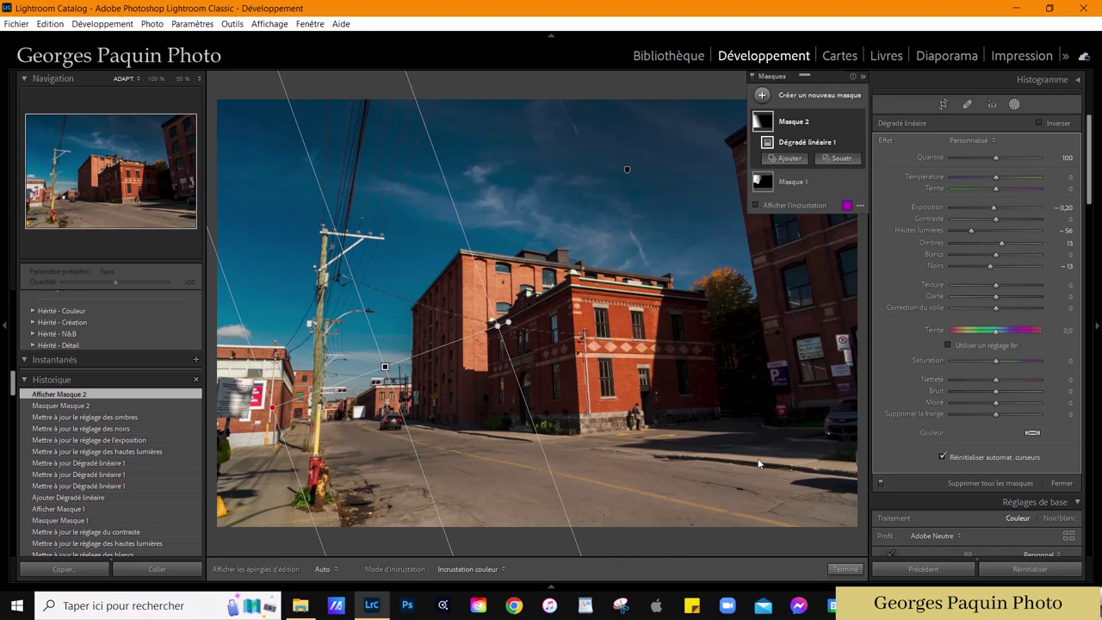
click(845, 569)
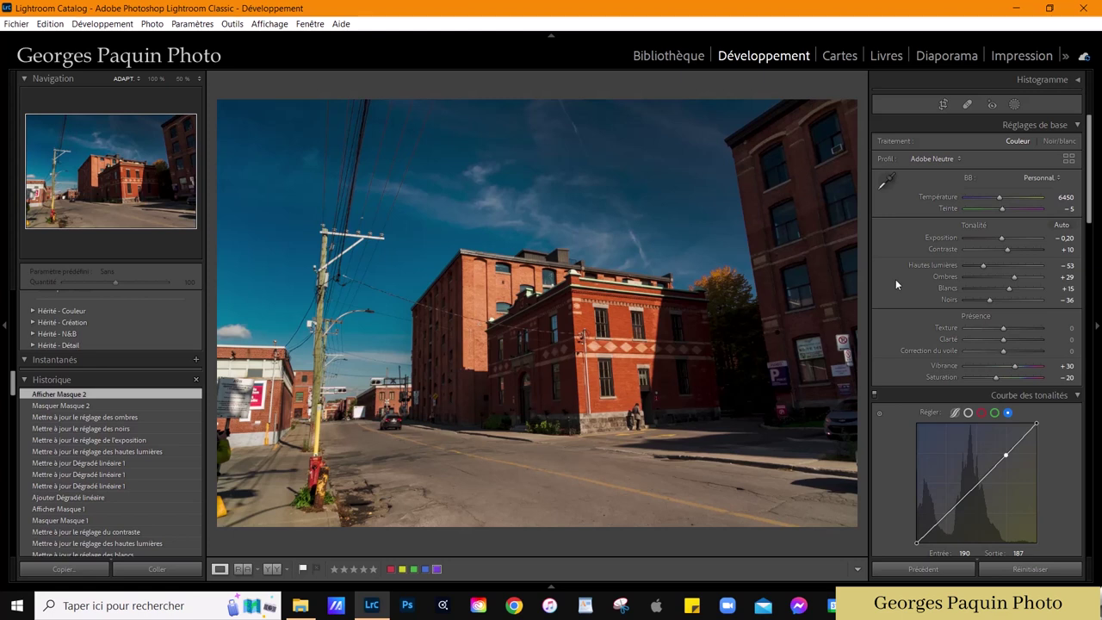
- Scroll the right panel down to the Transformation section
scroll(895, 280, down, 5)
scroll(895, 280, down, 5)
scroll(894, 280, down, 5)
scroll(895, 279, down, 3)
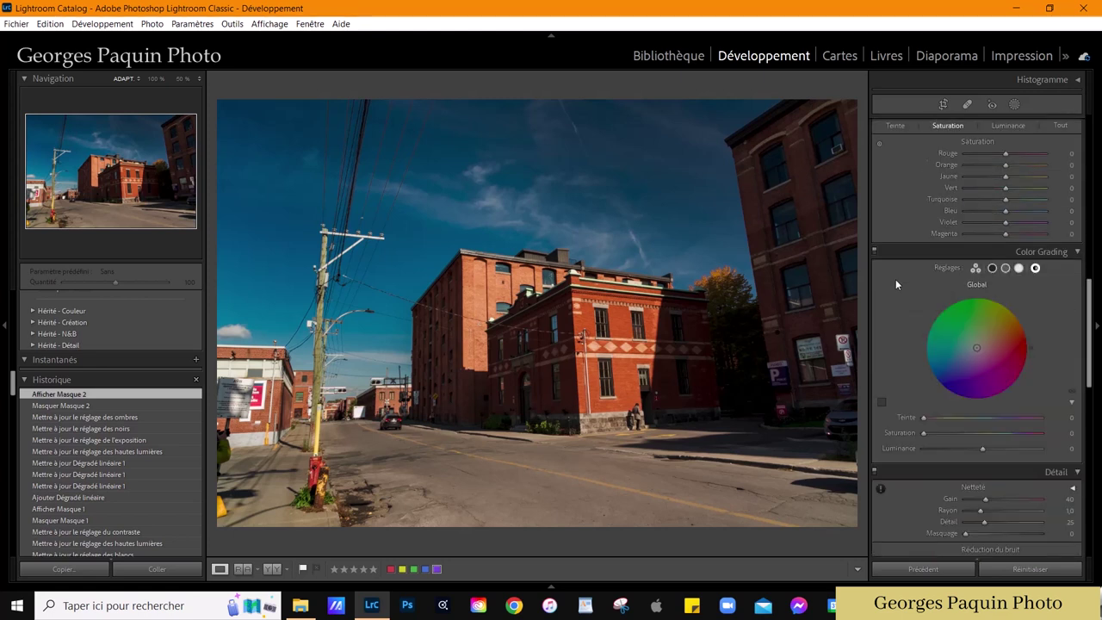
scroll(895, 279, down, 3)
scroll(895, 279, down, 3)
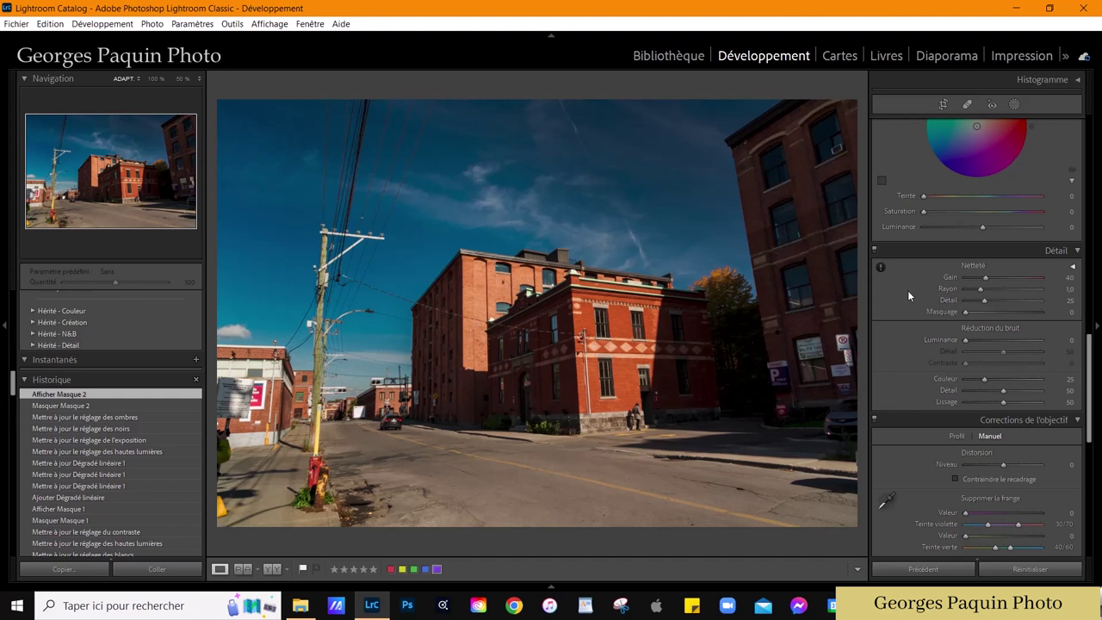
scroll(907, 292, down, 2)
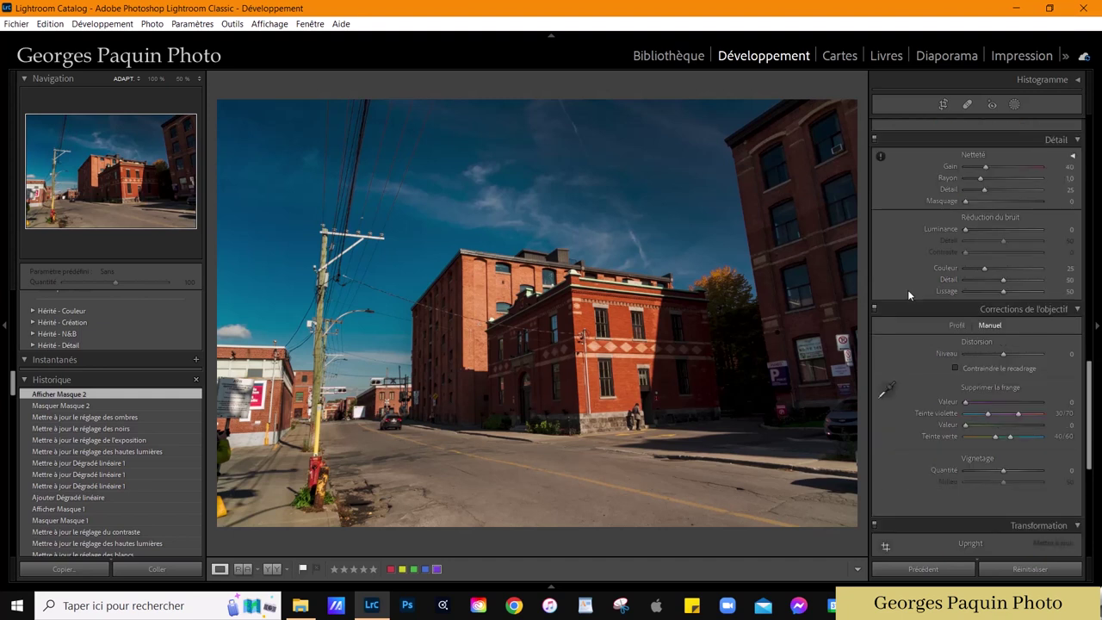
scroll(907, 289, down, 4)
scroll(907, 290, down, 2)
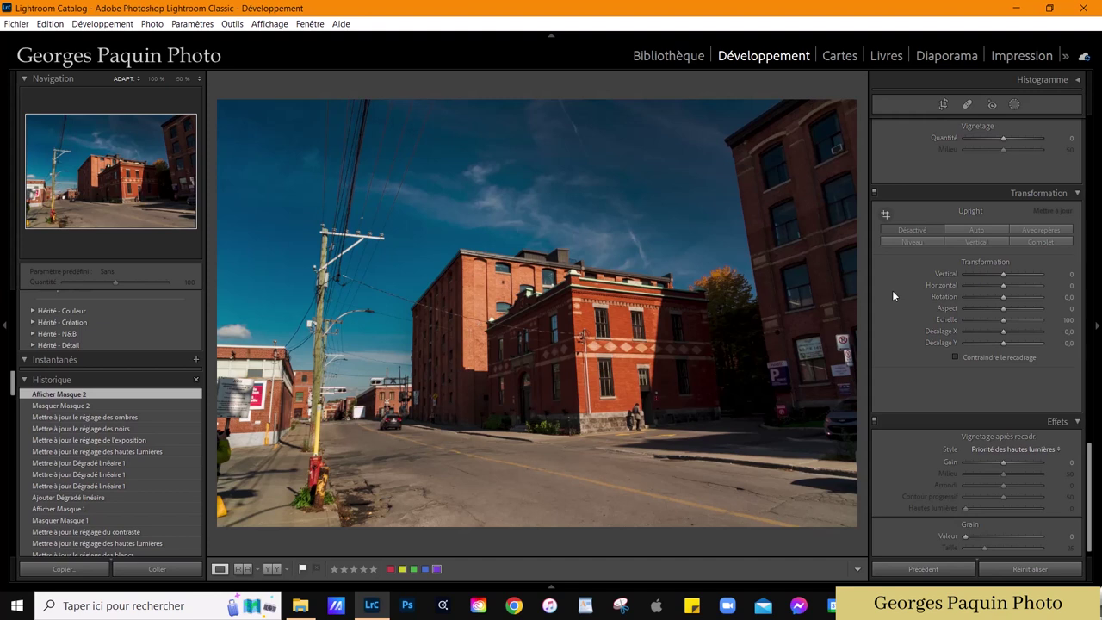
- Set Transform Rotation to +2.5 and Vertical to -10, with Constrain Crop enabled
drag(1019, 303, 1005, 302)
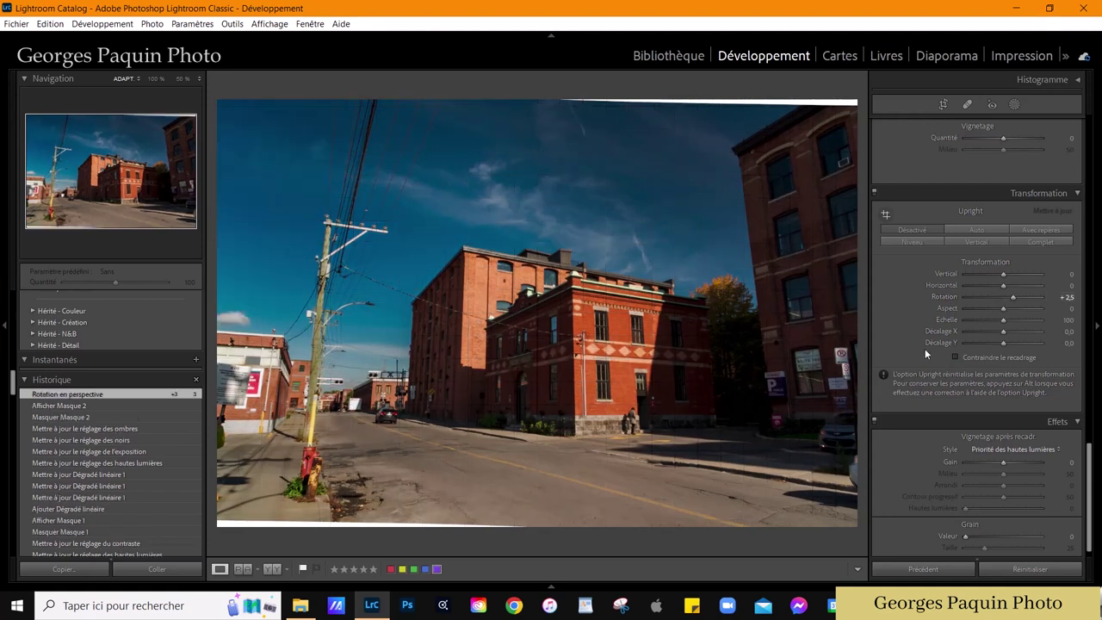
drag(1002, 273, 1003, 274)
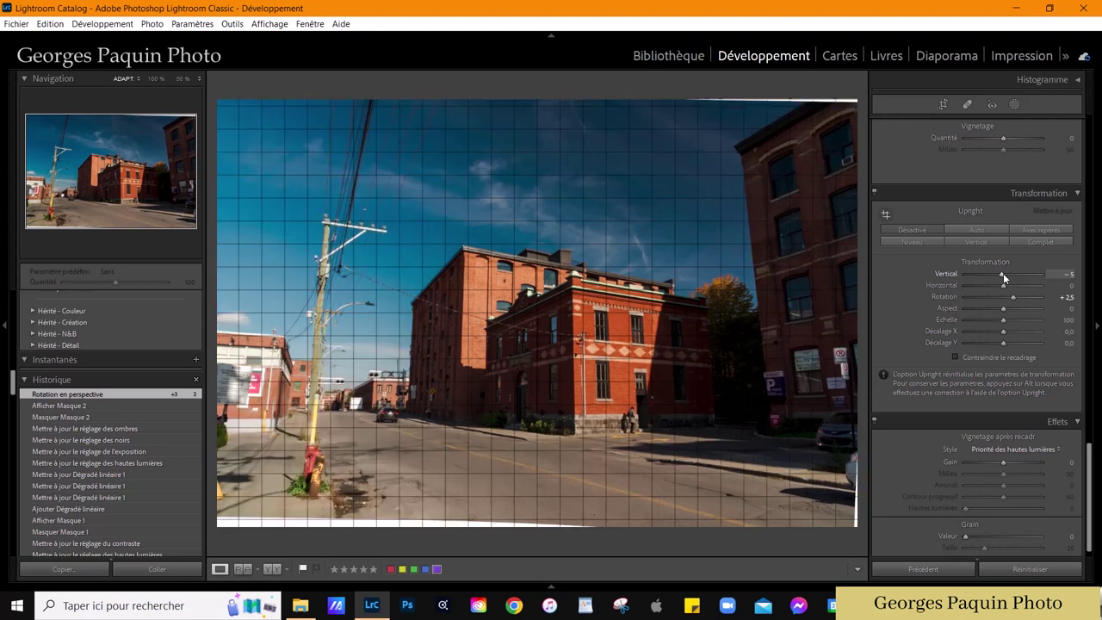
drag(1003, 272, 999, 274)
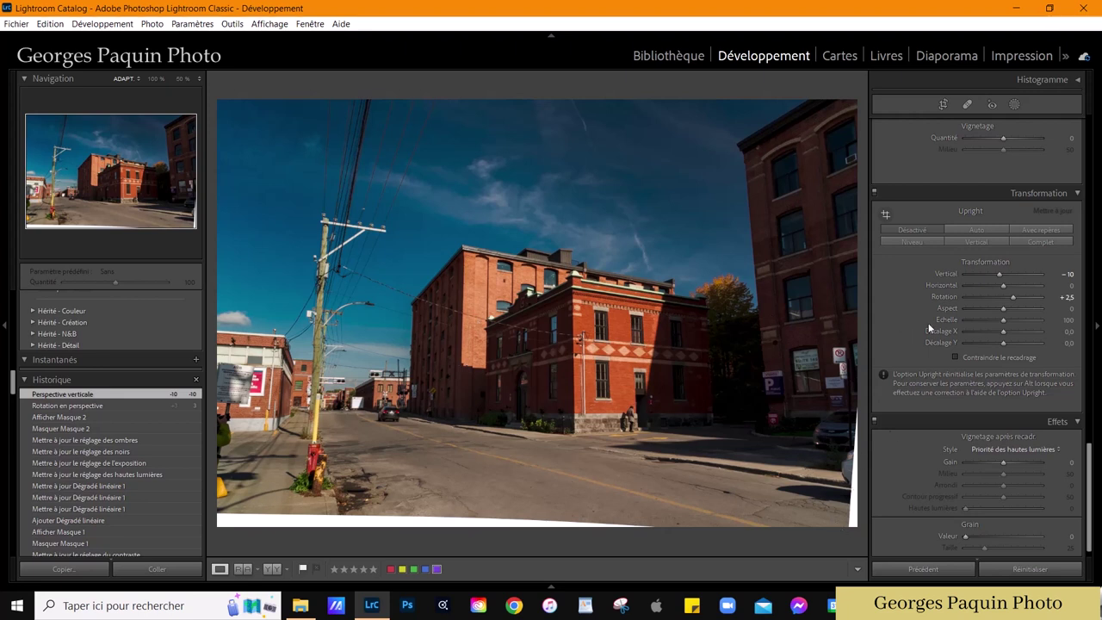
click(943, 274)
click(1021, 358)
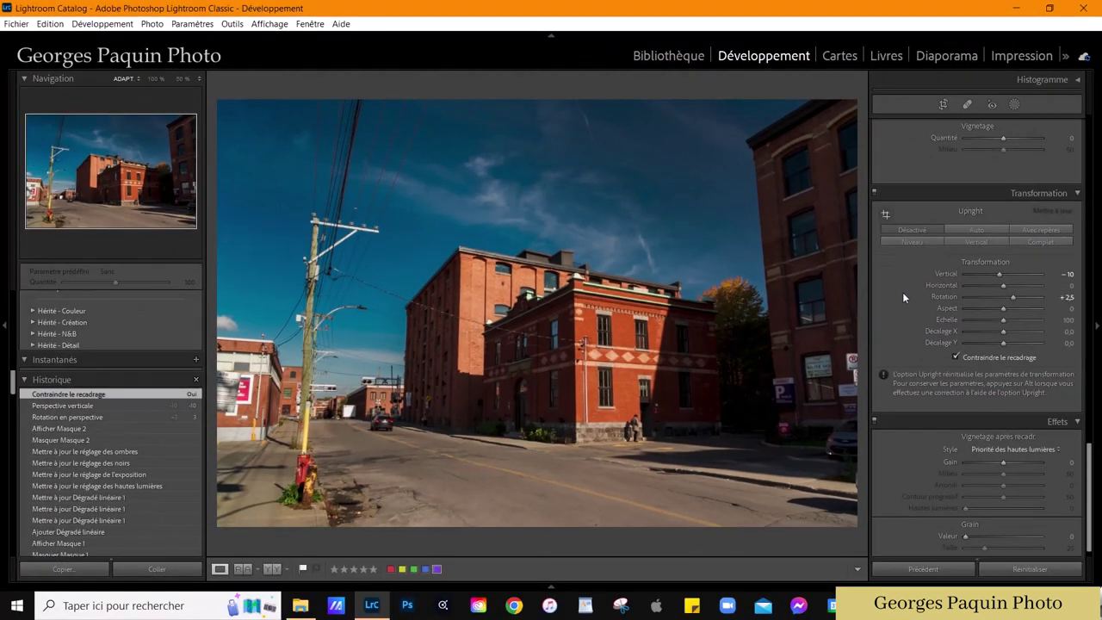
scroll(903, 297, up, 5)
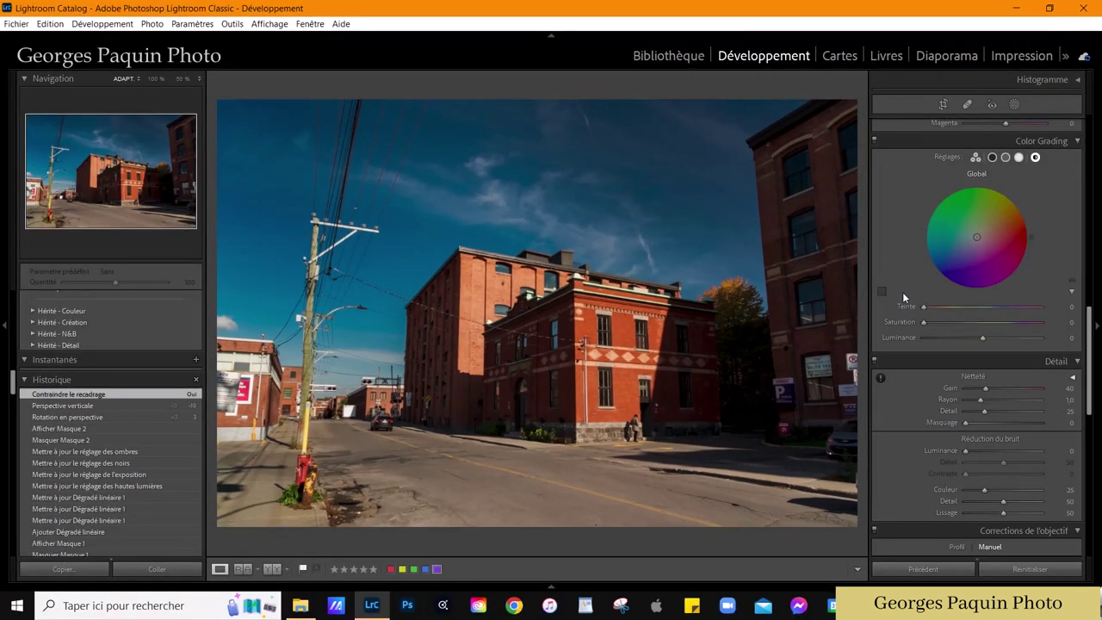
- Grade the Shadows wheel to magenta hue 323, saturation 7 and luminance -7
scroll(903, 297, up, 3)
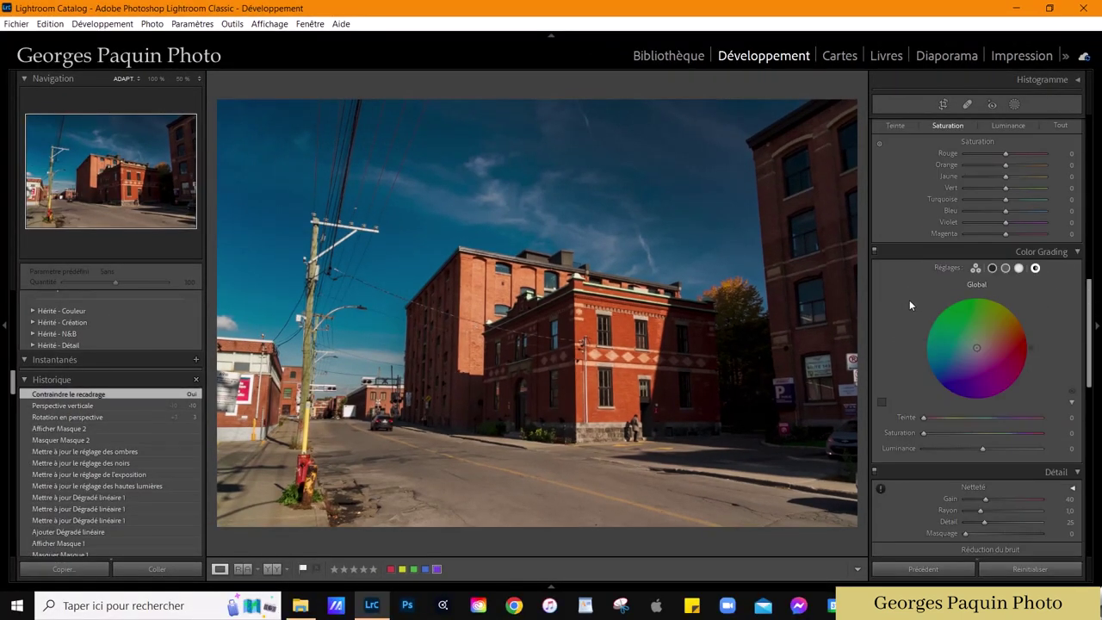
click(991, 269)
drag(975, 348, 1020, 380)
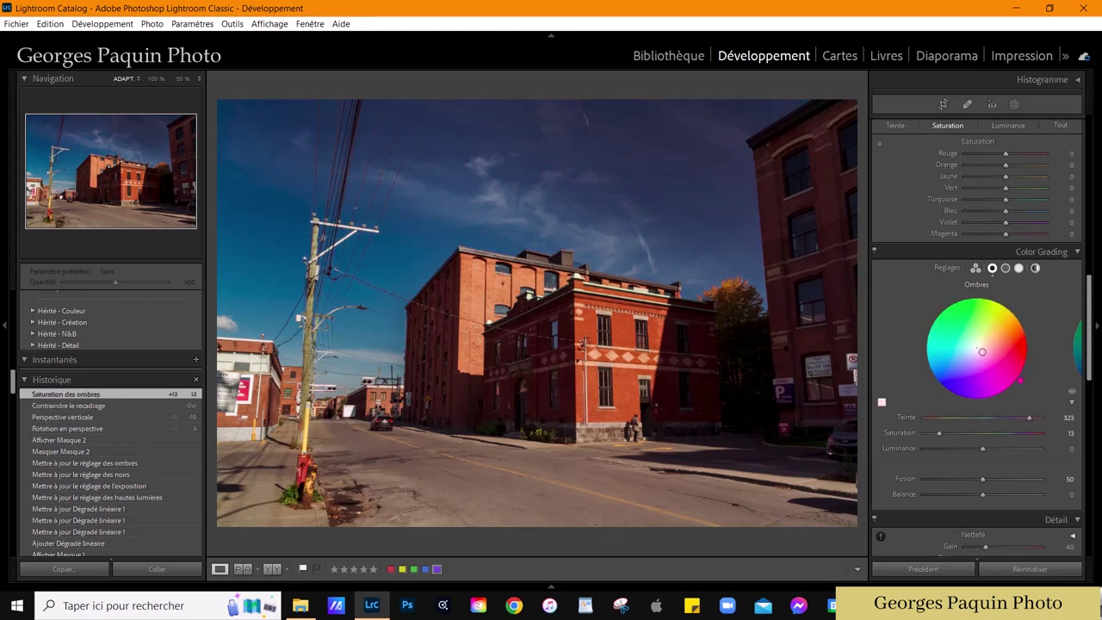
drag(941, 434, 930, 439)
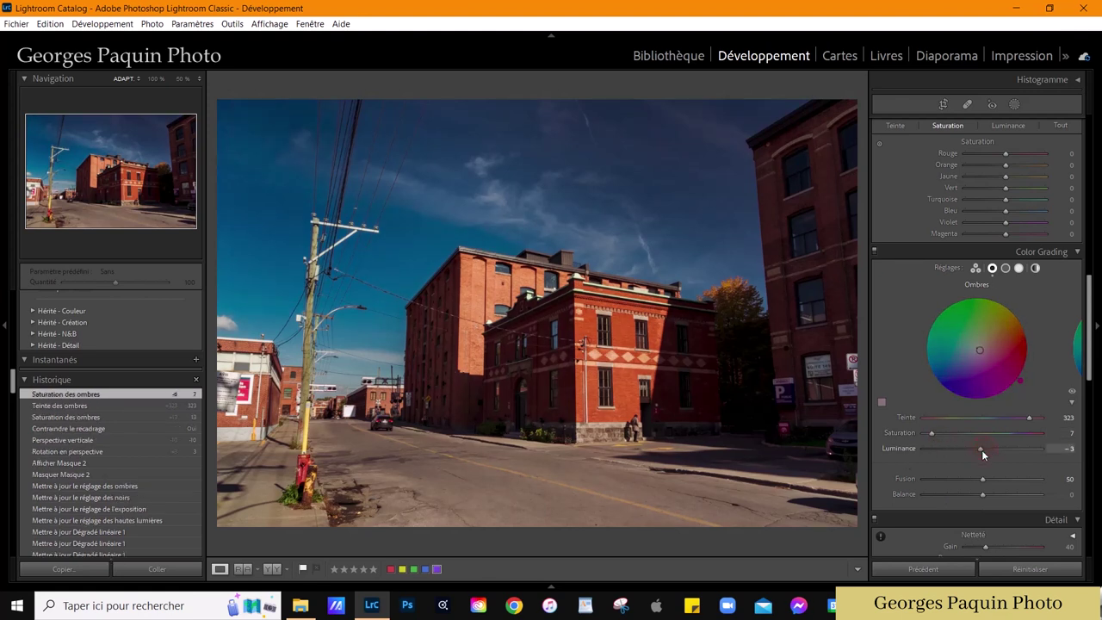
drag(981, 450, 977, 450)
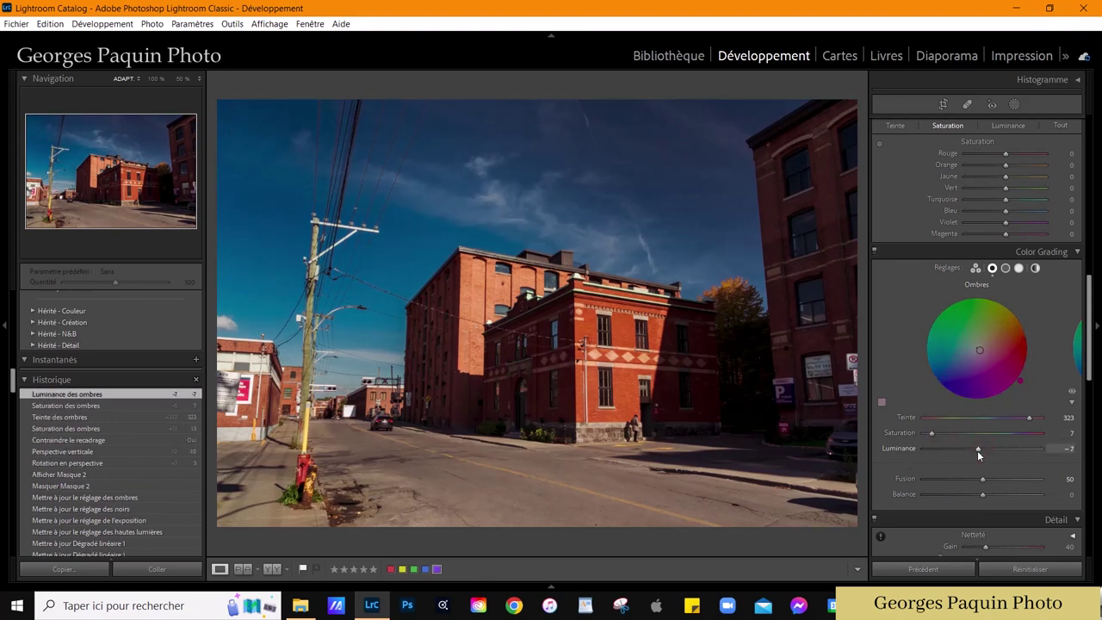
- Grade the Midtones wheel to cyan hue 166, saturation 16 and luminance -9
click(1005, 268)
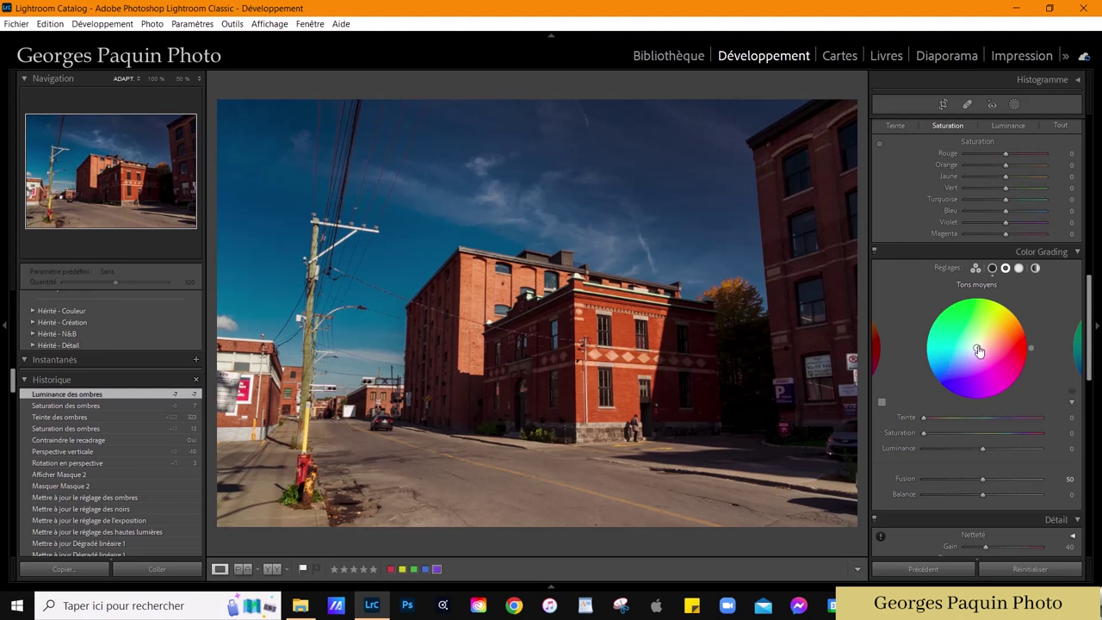
mouse_move(978, 351)
mouse_down()
mouse_move(924, 353)
mouse_move(923, 335)
mouse_up()
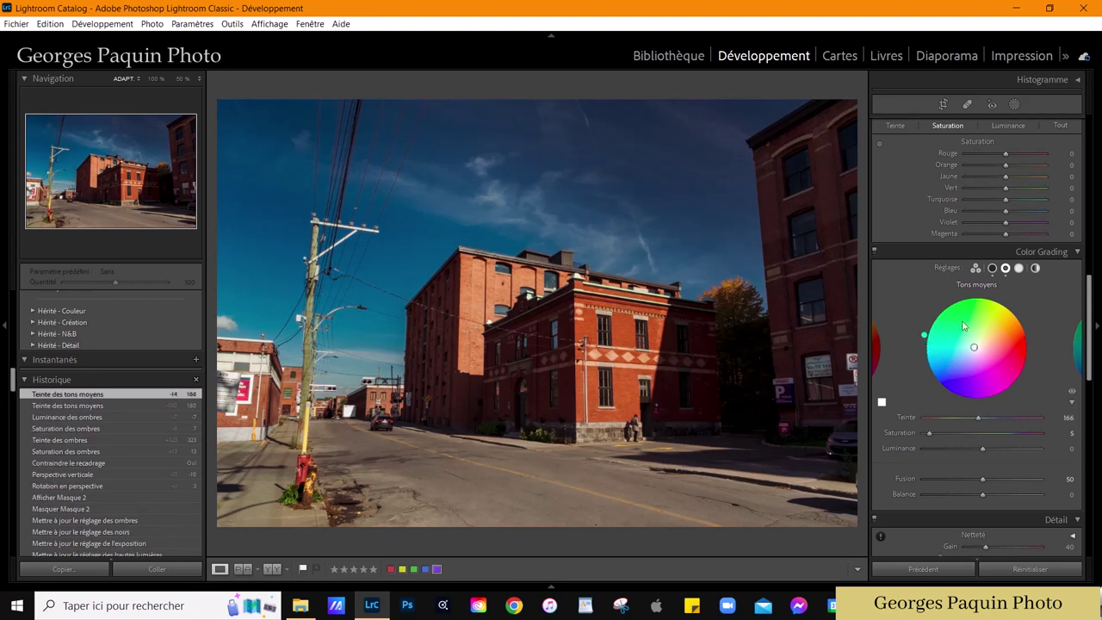
mouse_move(928, 433)
mouse_down()
mouse_move(1004, 450)
mouse_move(976, 470)
mouse_up()
drag(933, 433, 941, 435)
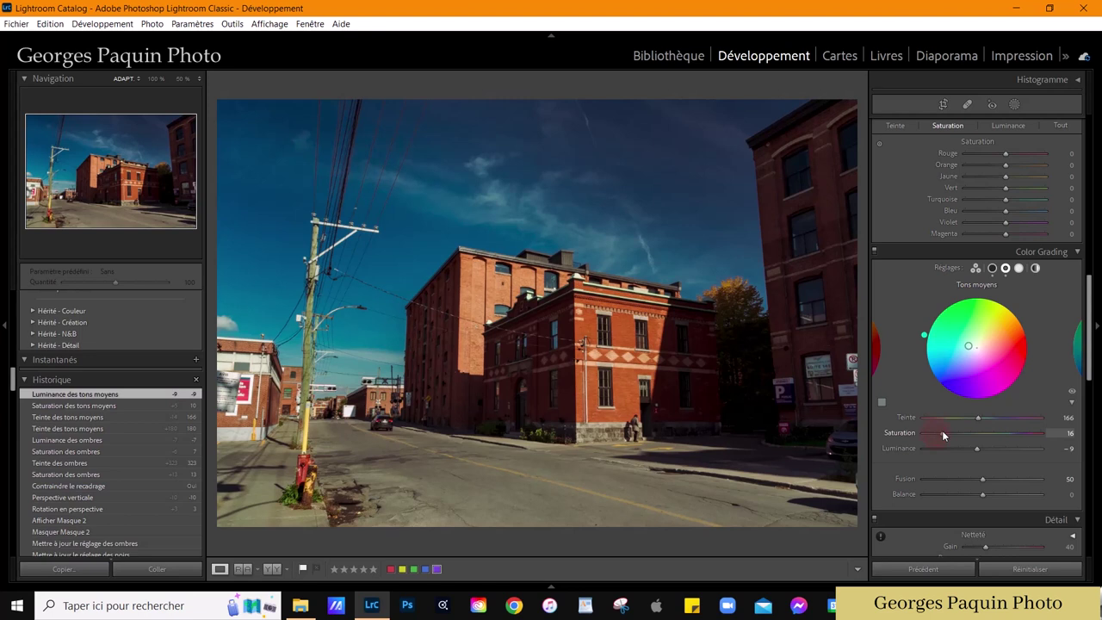
click(1019, 268)
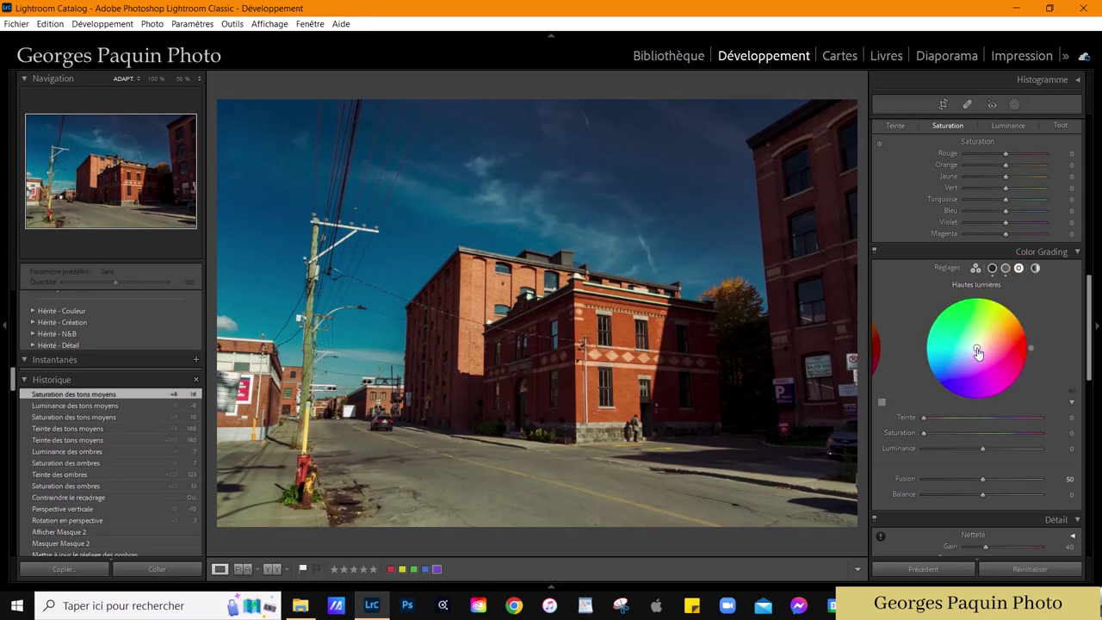
- Grade Highlights to yellow hue 57, saturation 16, luminance -4, with balance -18 and blending 59
drag(977, 350, 980, 341)
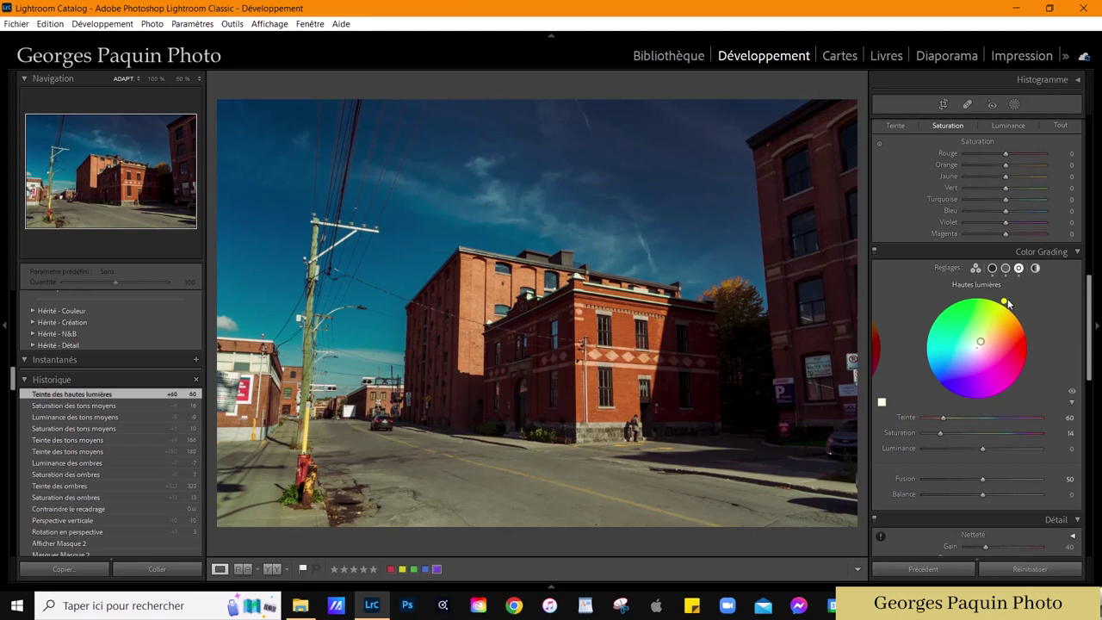
drag(1003, 301, 1006, 303)
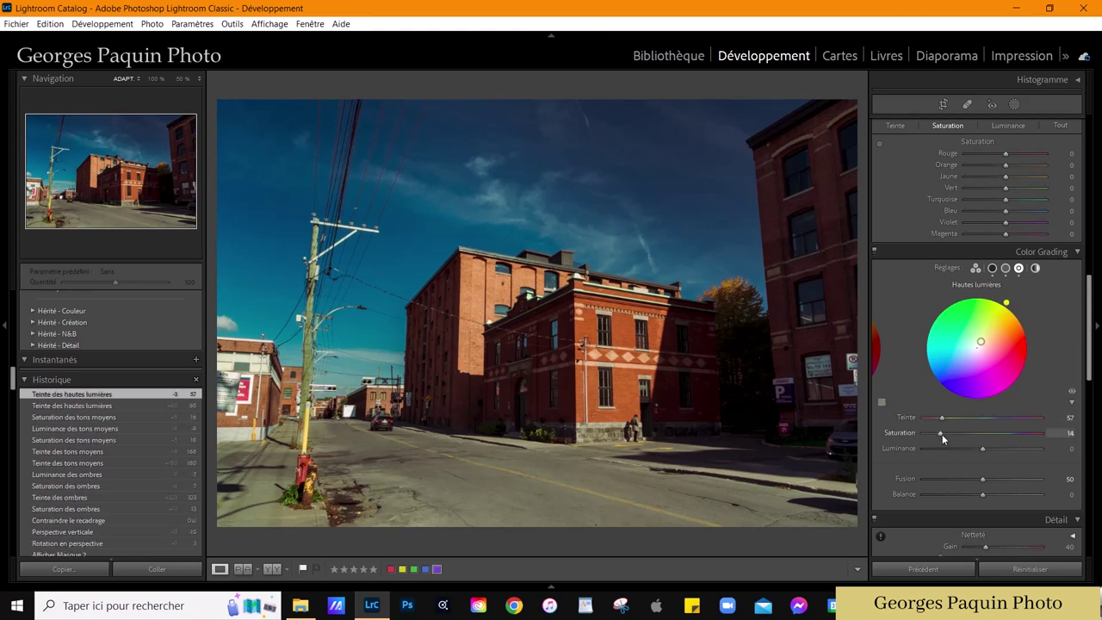
mouse_move(983, 449)
mouse_down()
mouse_move(971, 461)
mouse_move(981, 461)
mouse_up()
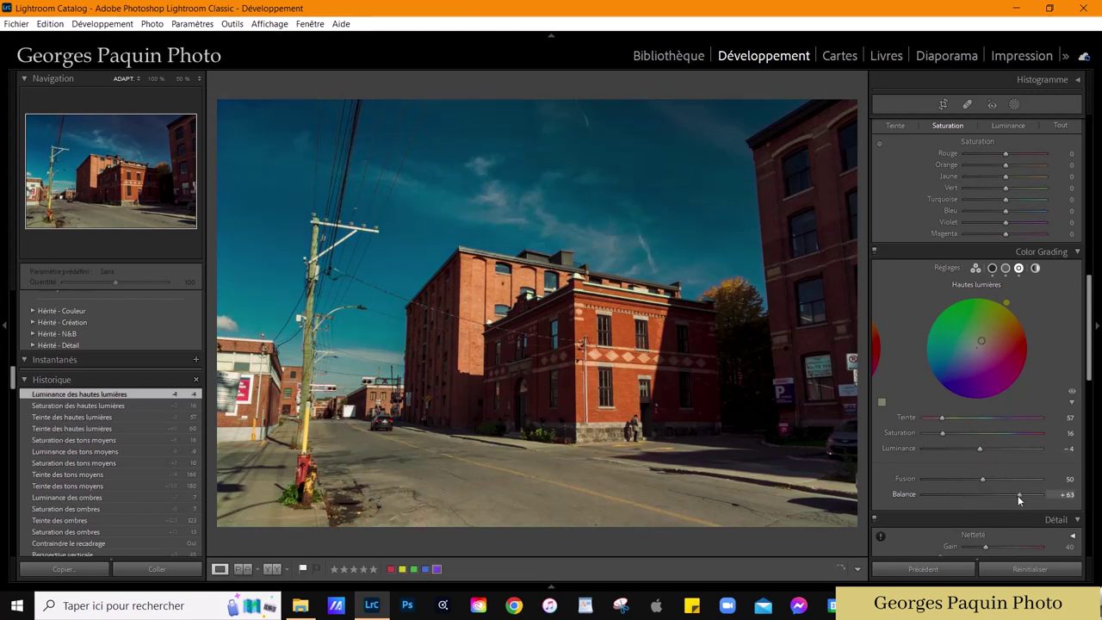
mouse_move(982, 497)
mouse_down()
mouse_move(986, 518)
mouse_move(969, 521)
mouse_up()
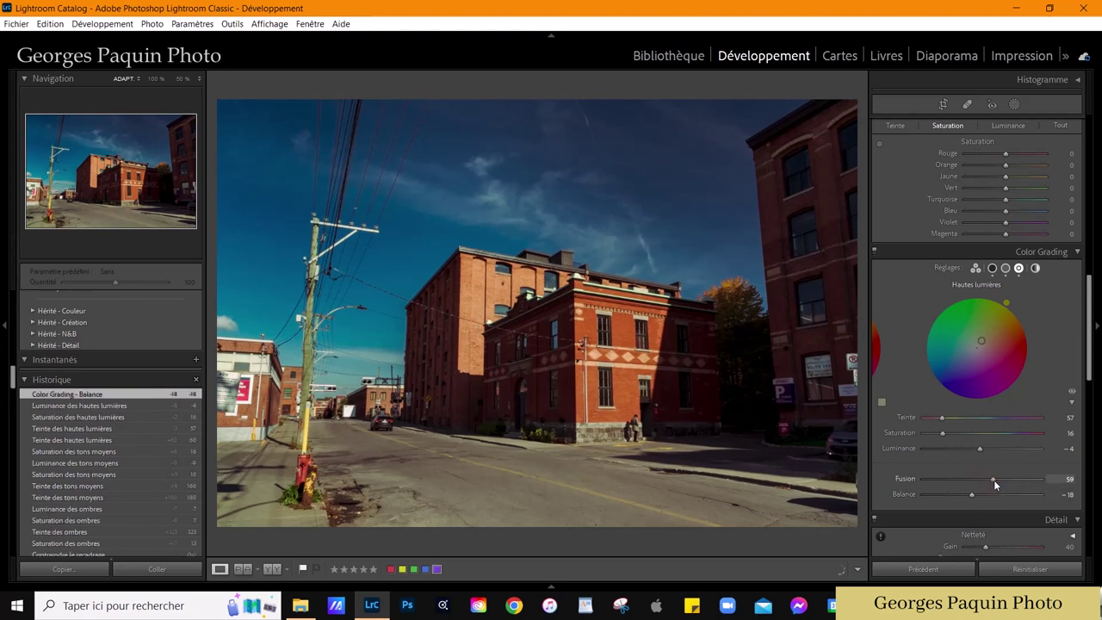
drag(989, 483, 993, 480)
- Review the midtones, shadows and highlights color grading settings
click(1005, 268)
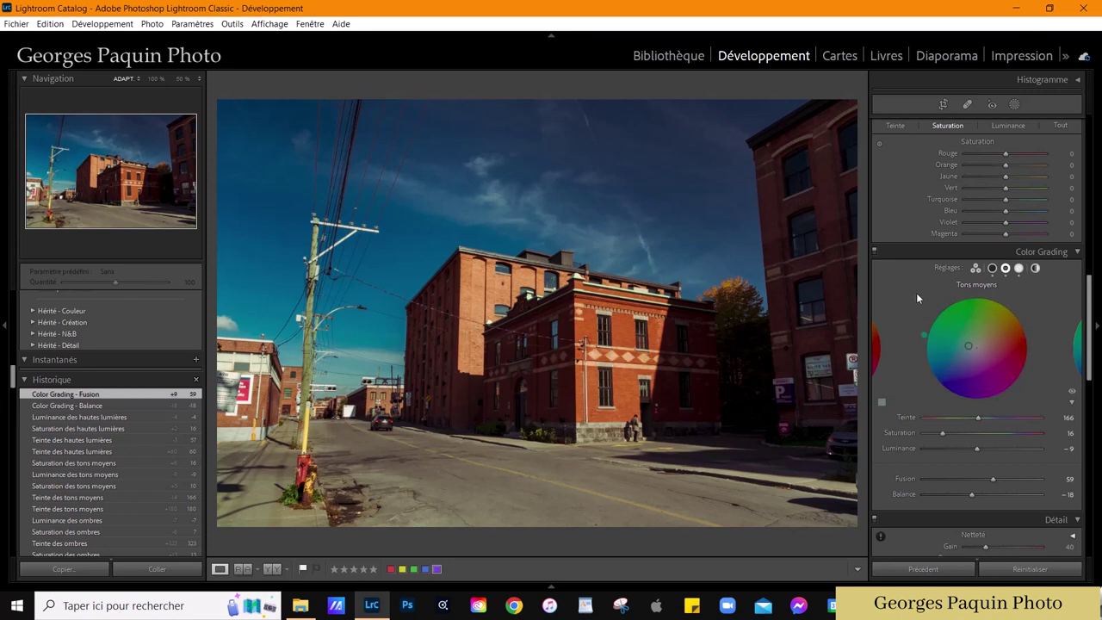
click(991, 268)
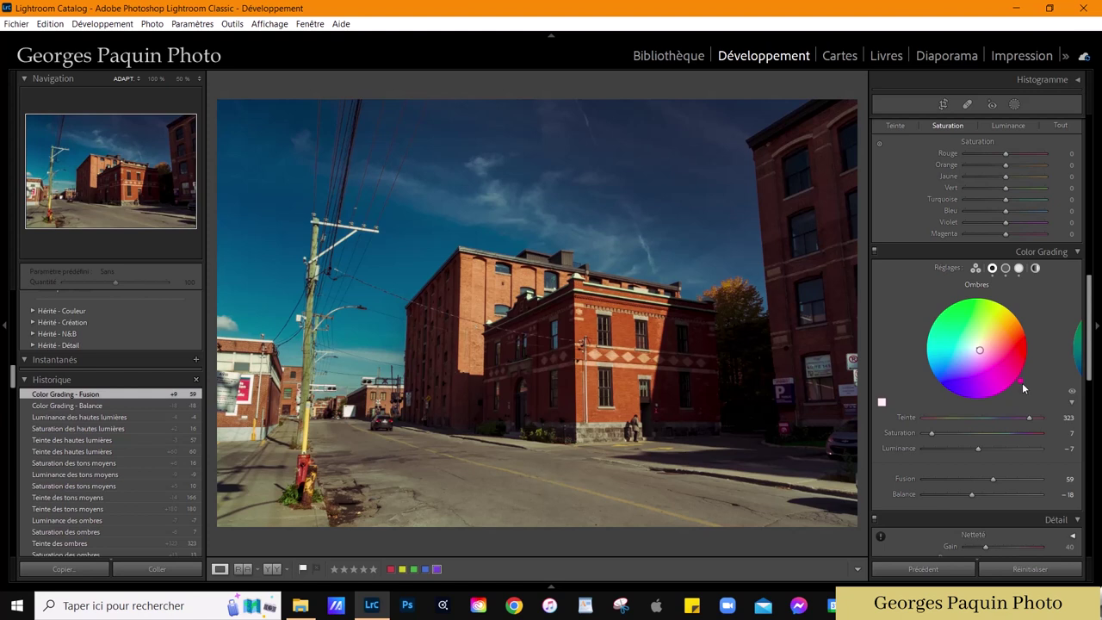
click(1020, 268)
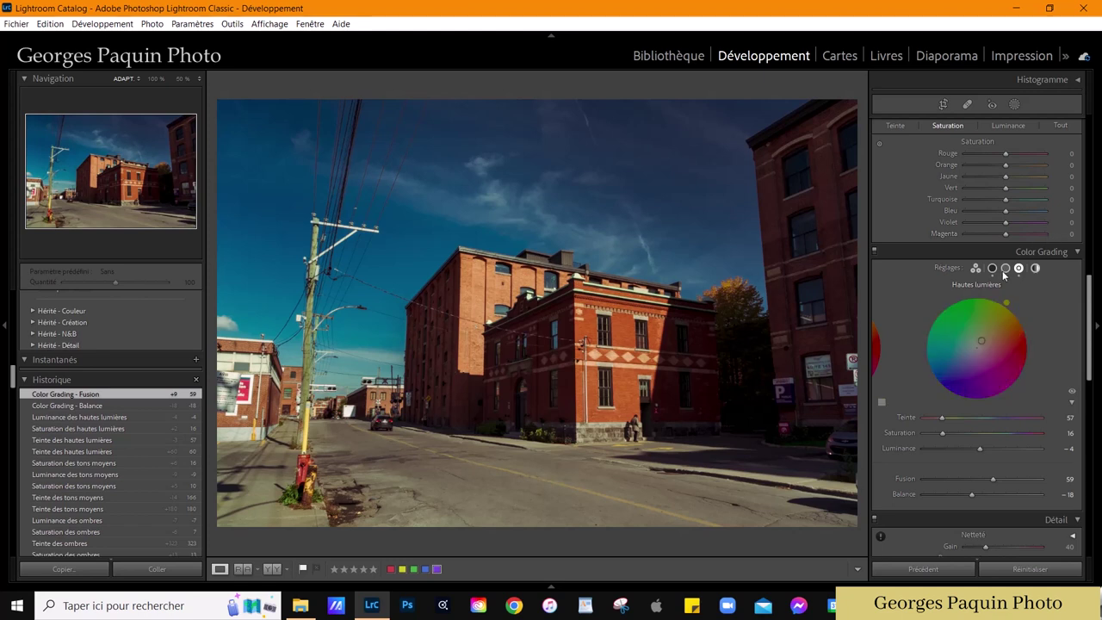
click(1005, 268)
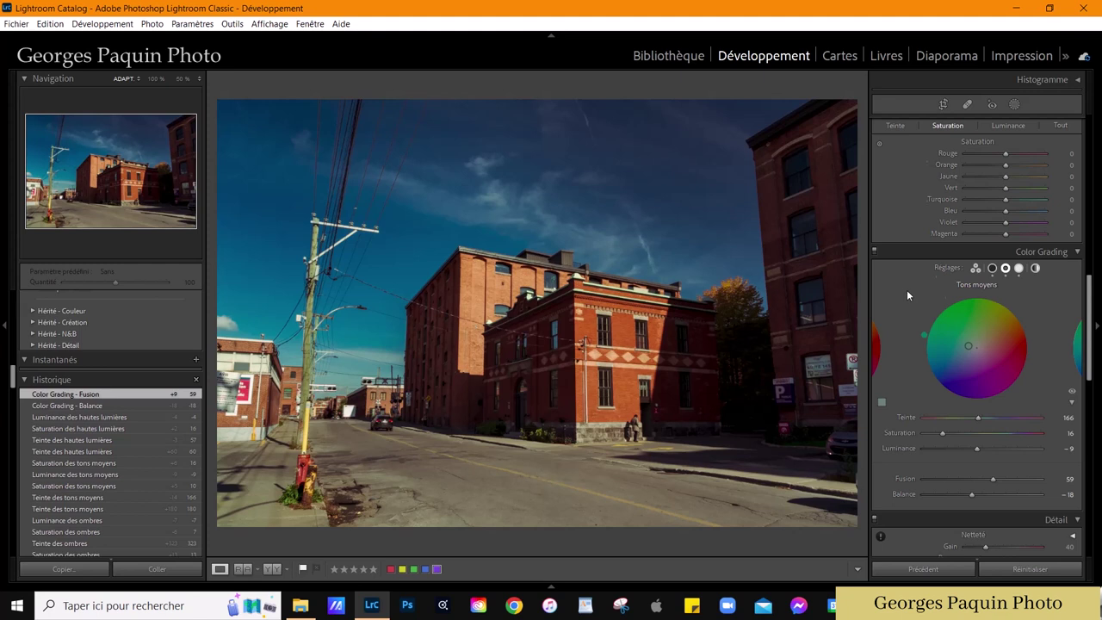
scroll(906, 290, up, 10)
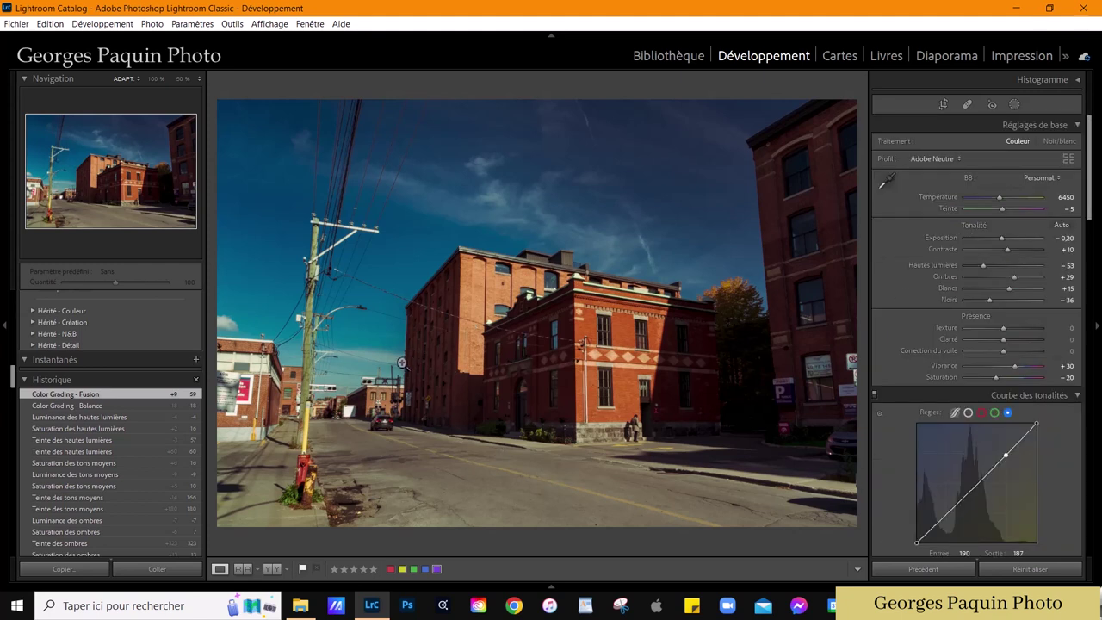
scroll(877, 291, down, 10)
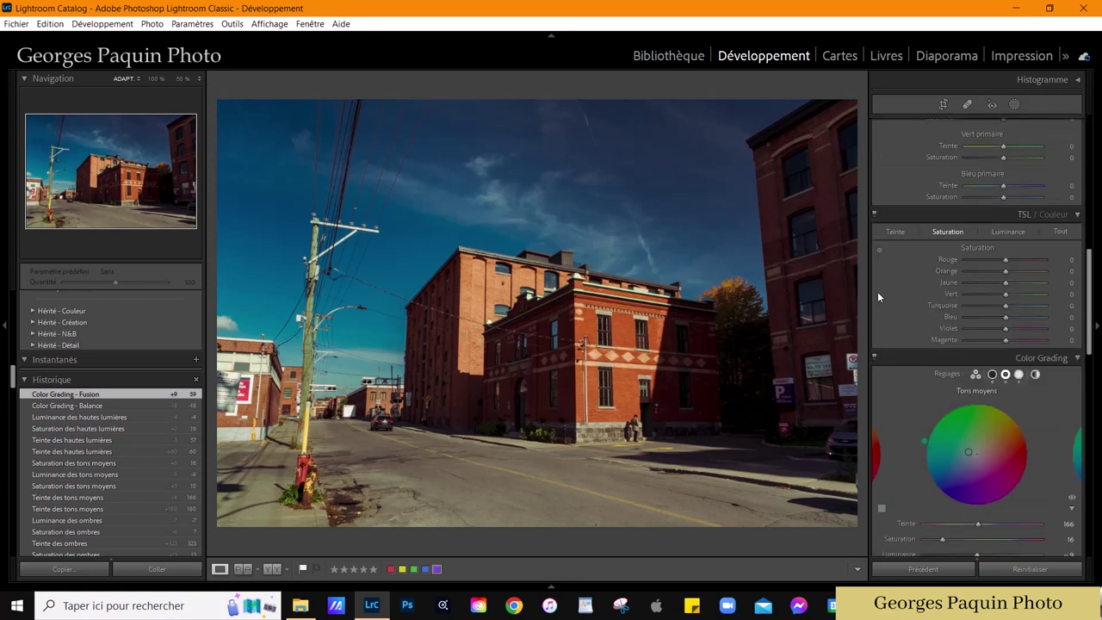
scroll(877, 291, down, 2)
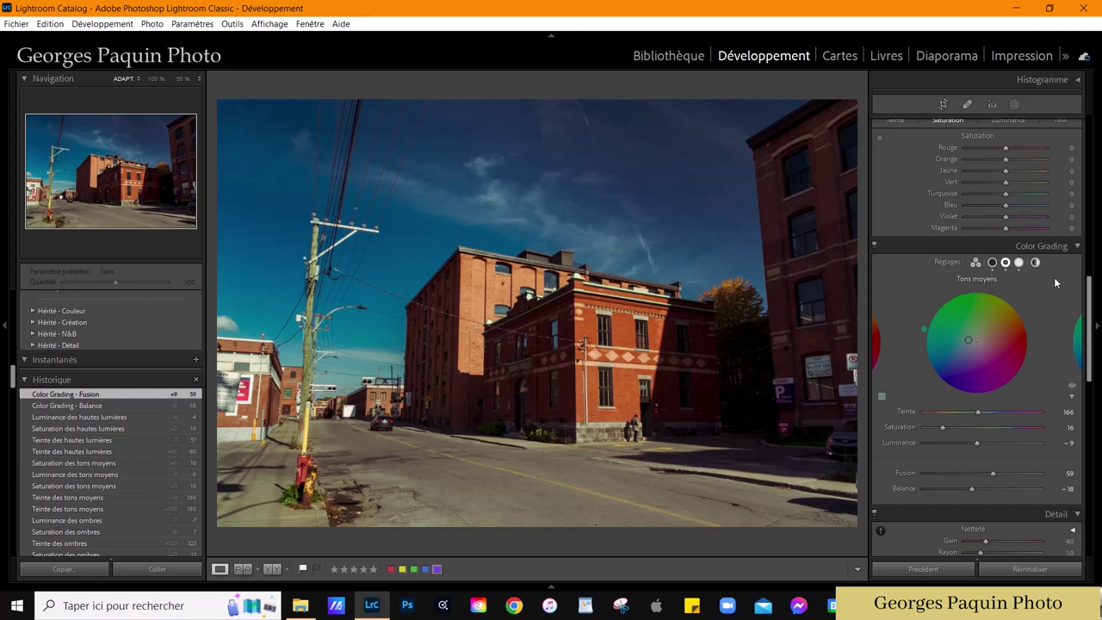
- Grade the Global wheel to yellow hue 46, saturation 8 and luminance -10
click(1034, 263)
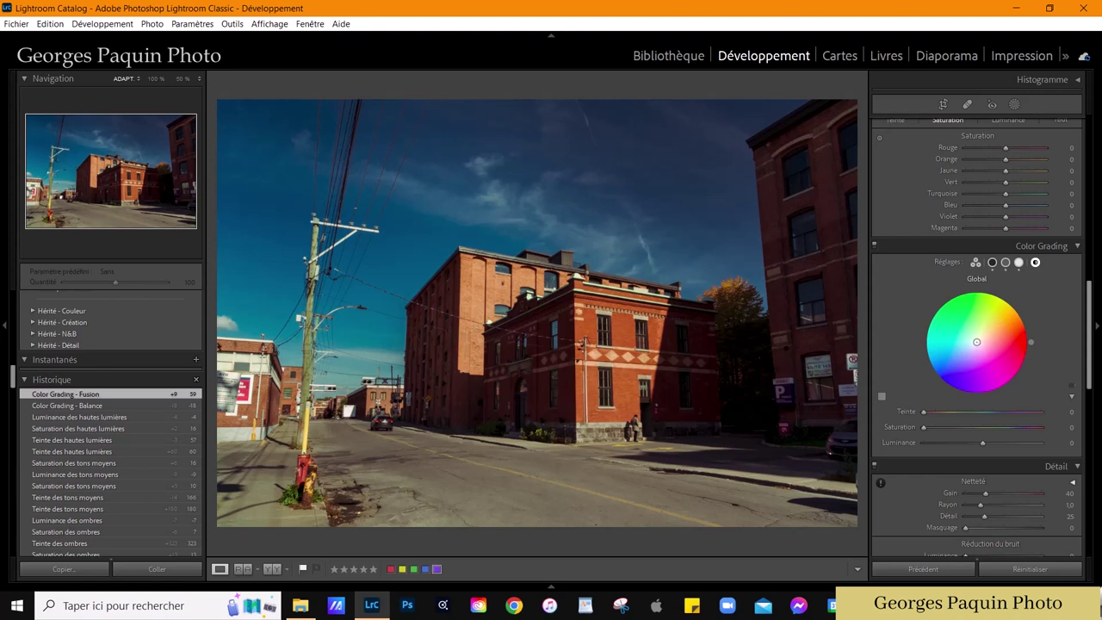
mouse_move(1030, 341)
mouse_down()
mouse_move(1026, 301)
mouse_move(1013, 303)
mouse_up()
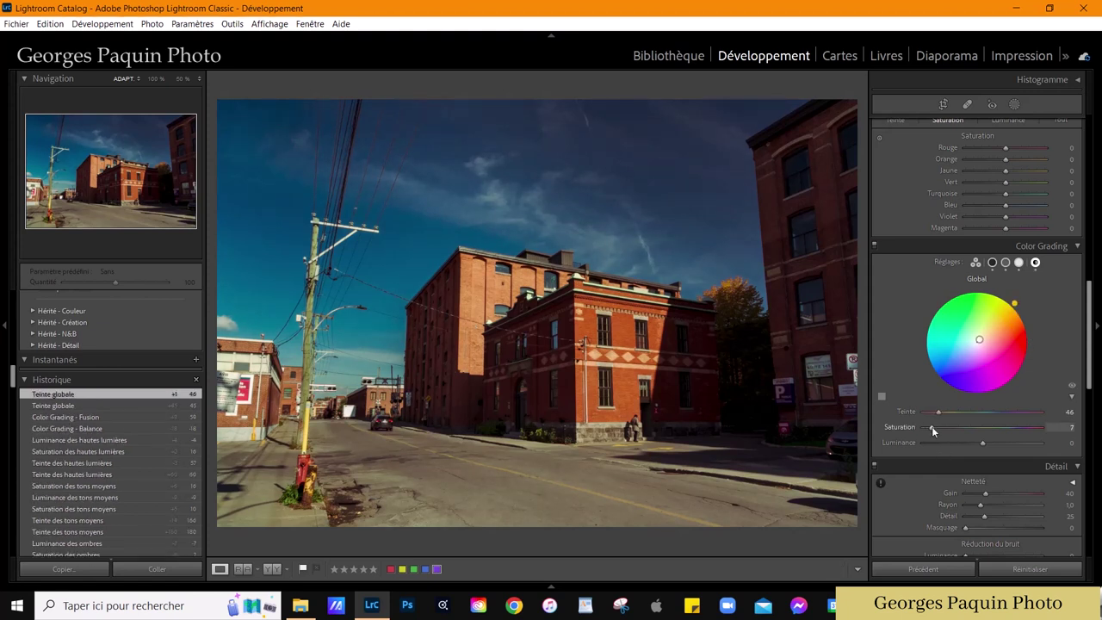
drag(932, 427, 976, 446)
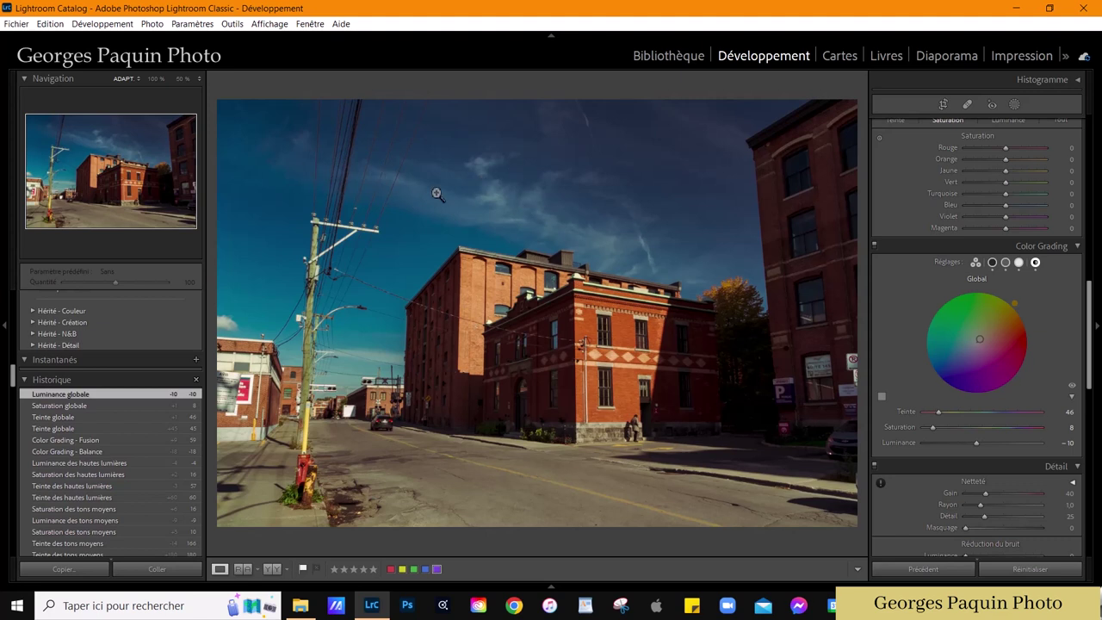
- Zoom in on the sky and create a Luminance Range mask sampled from the sky
click(517, 200)
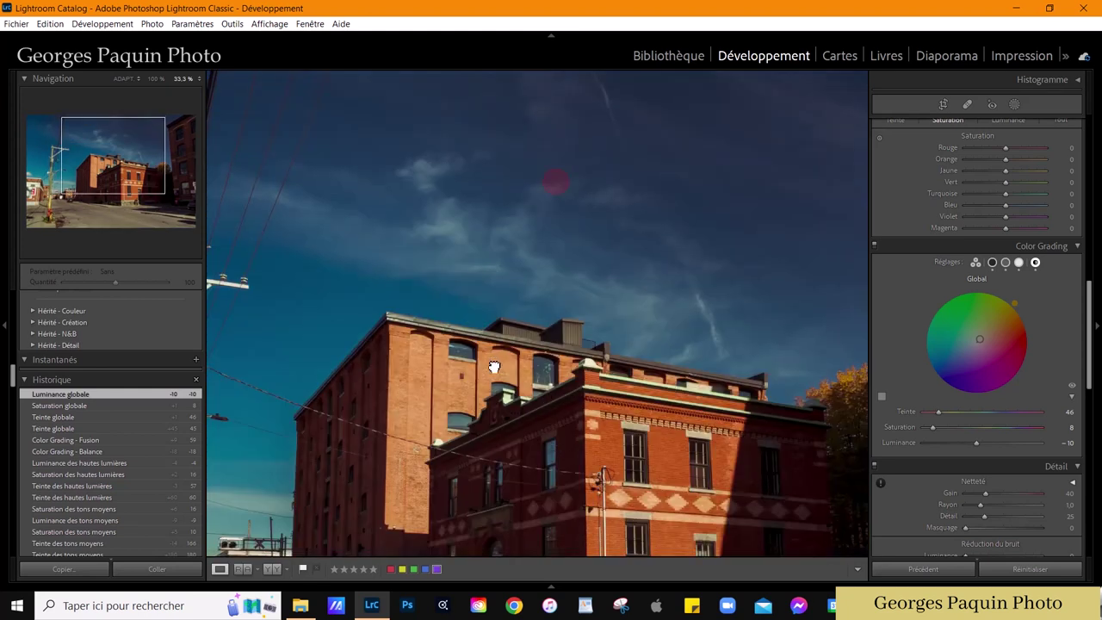
drag(423, 244, 484, 270)
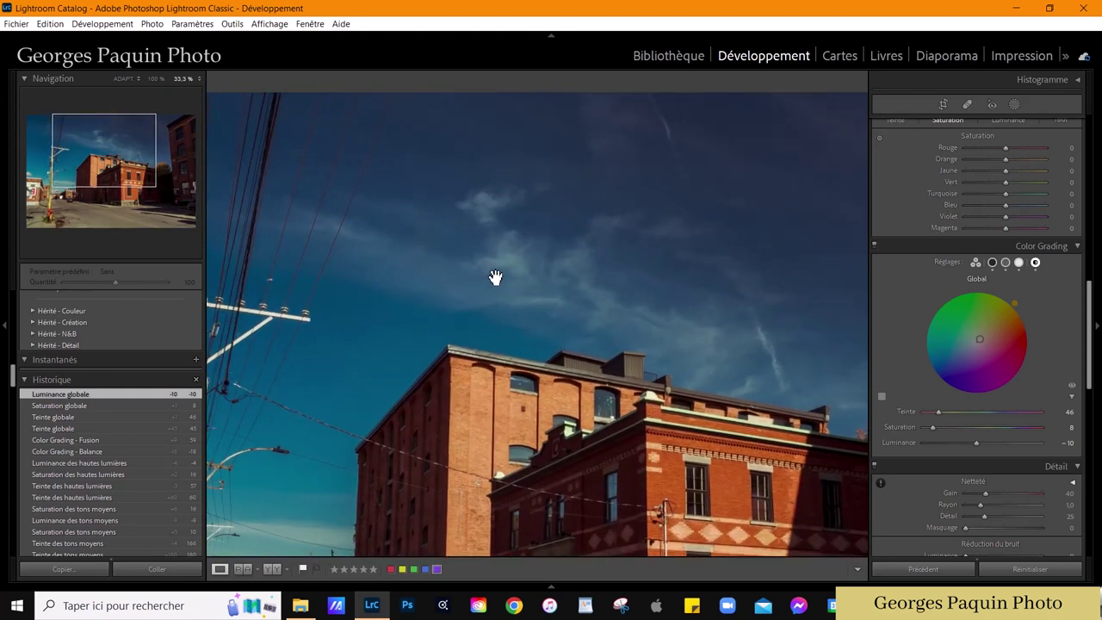
key(ctrl+plus)
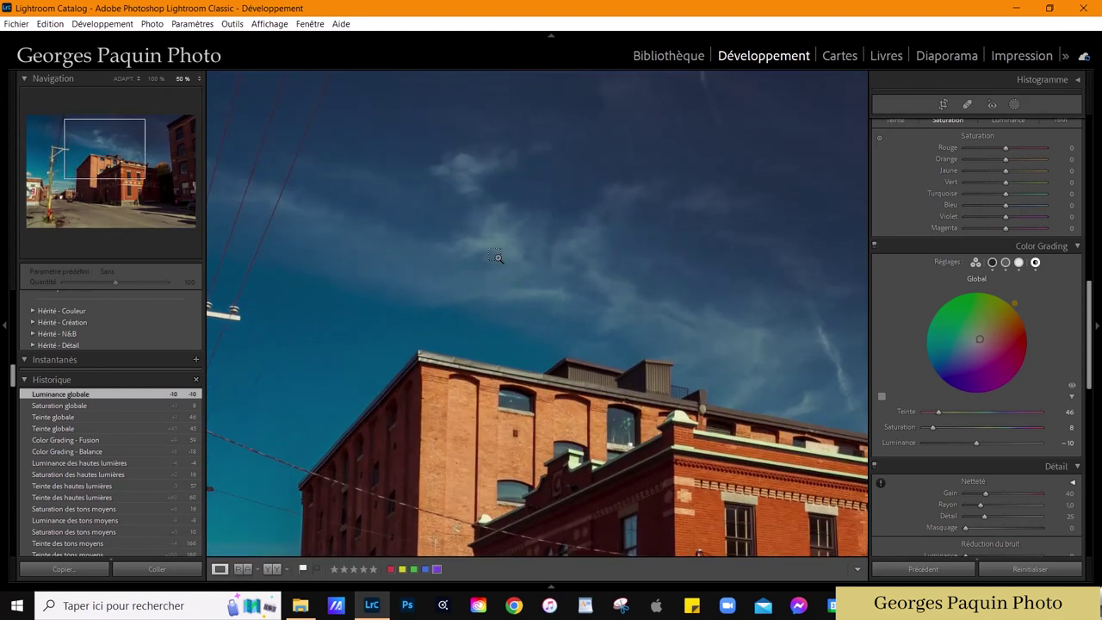
click(1015, 105)
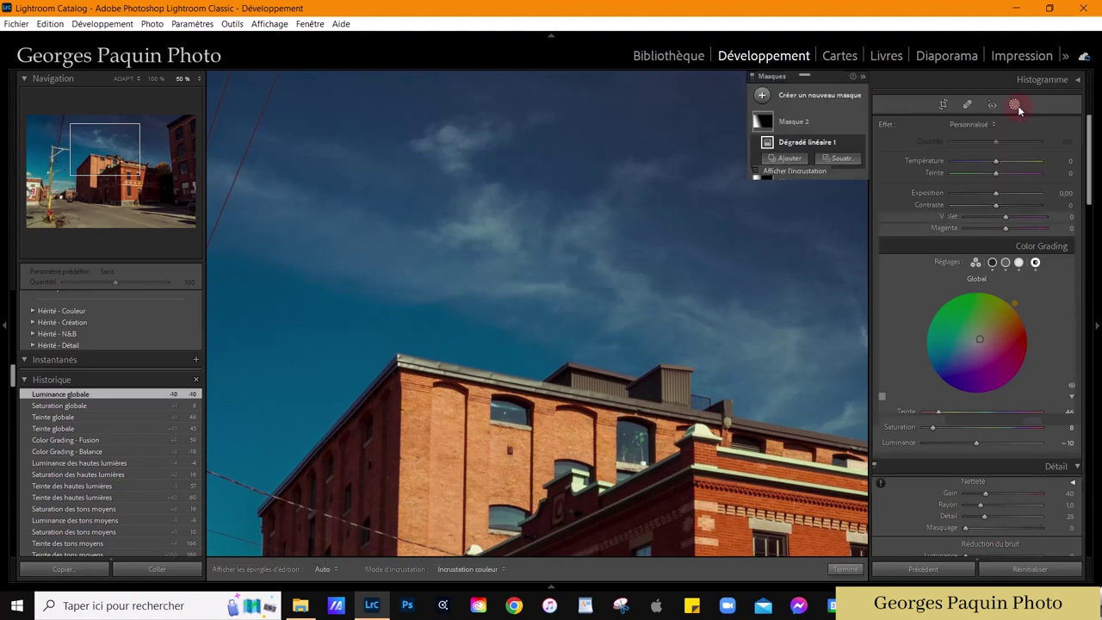
click(763, 96)
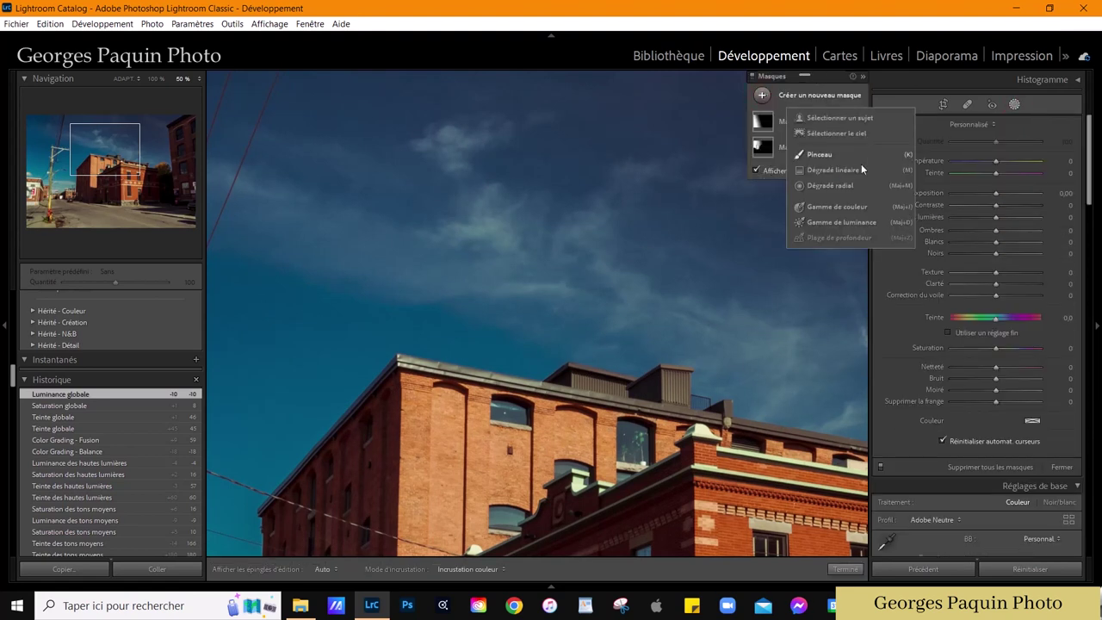
click(848, 222)
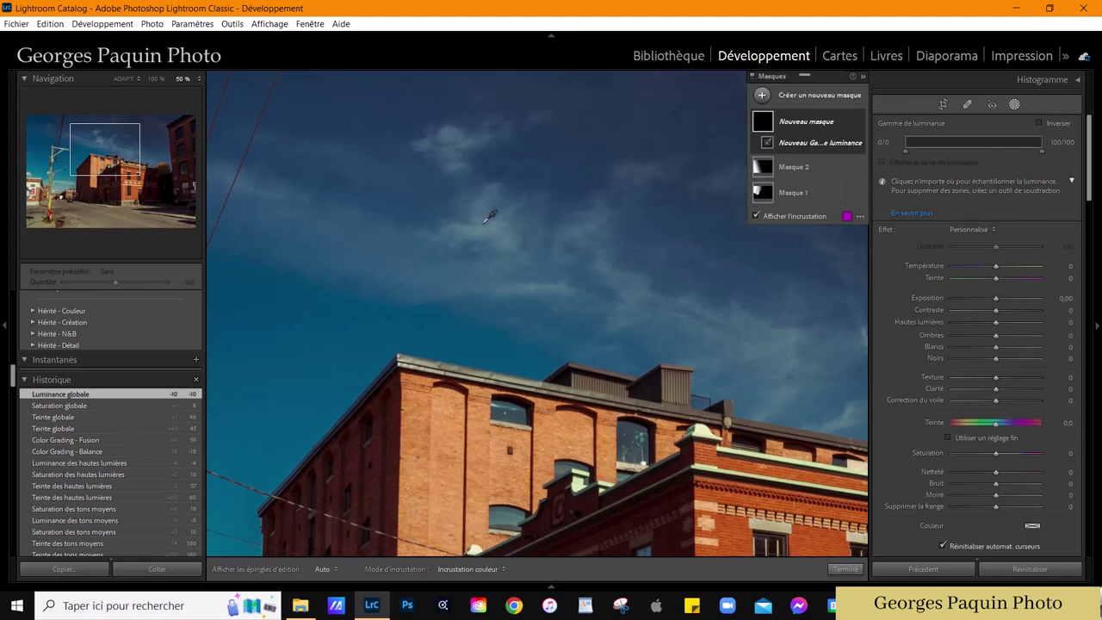
click(482, 227)
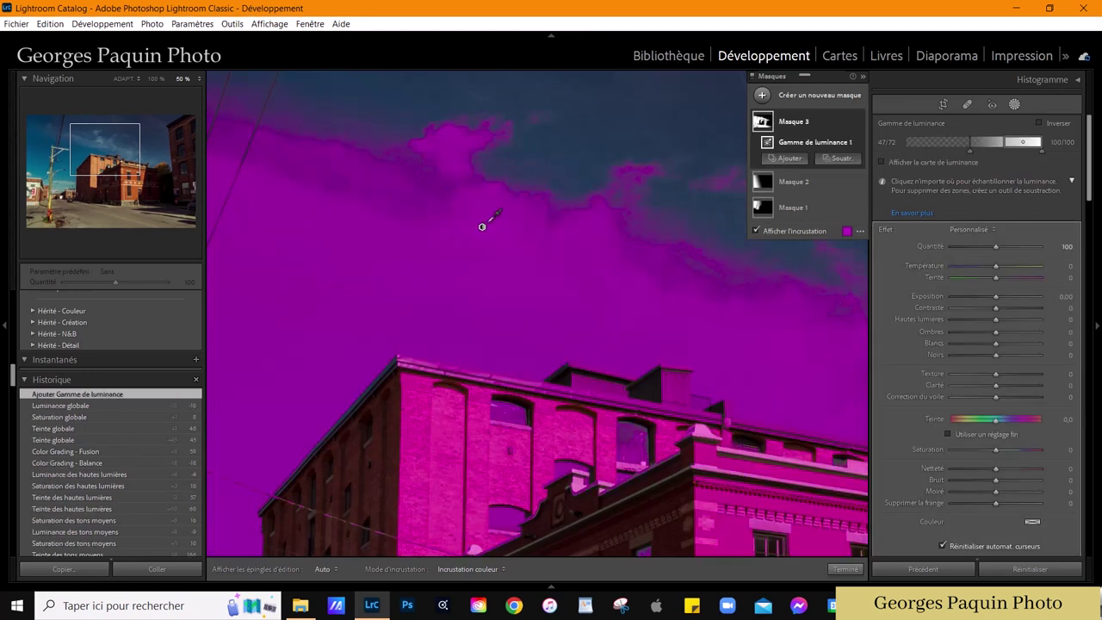
- Adjust the luminance range to 59/83 through 100/100 and hide the overlay
click(122, 79)
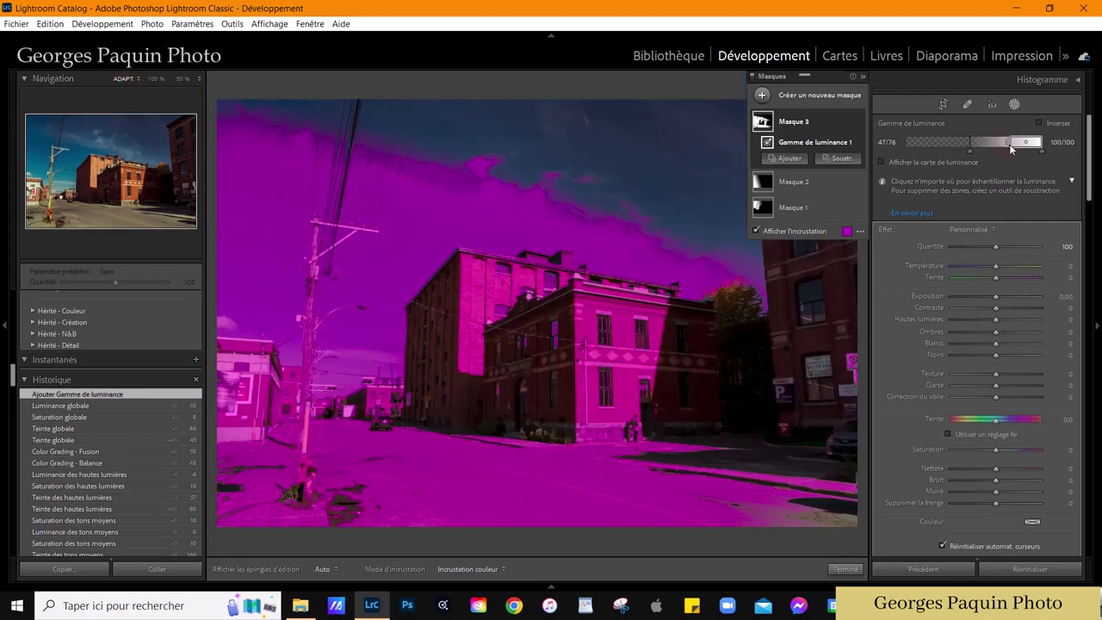
mouse_move(1009, 144)
mouse_down()
mouse_move(985, 160)
mouse_move(1017, 142)
mouse_up()
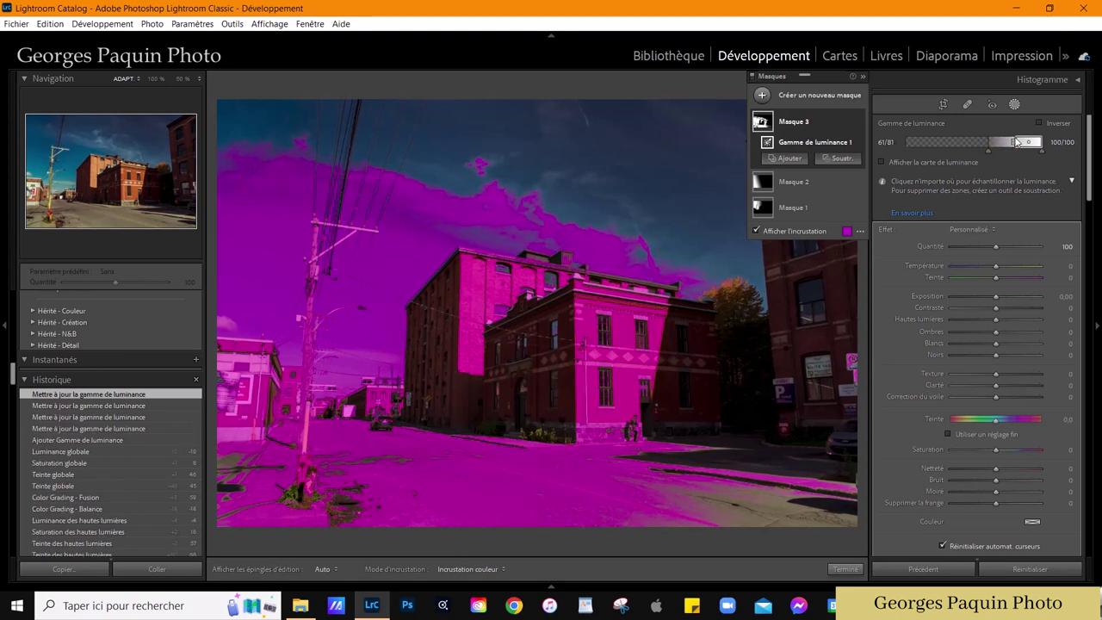
drag(992, 152, 1005, 152)
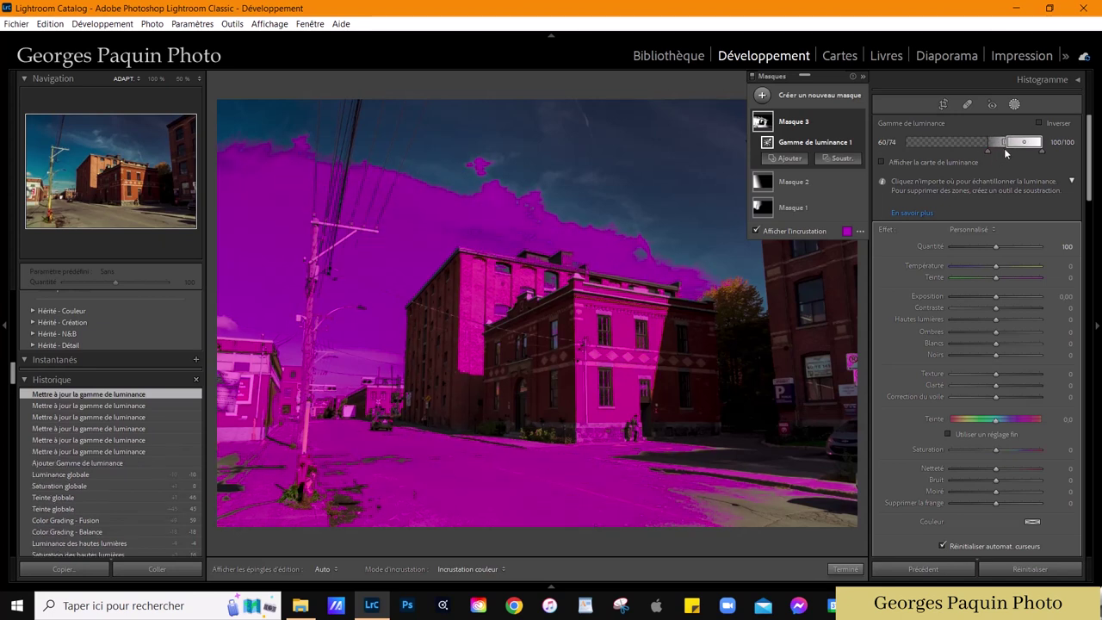
drag(986, 151, 1020, 145)
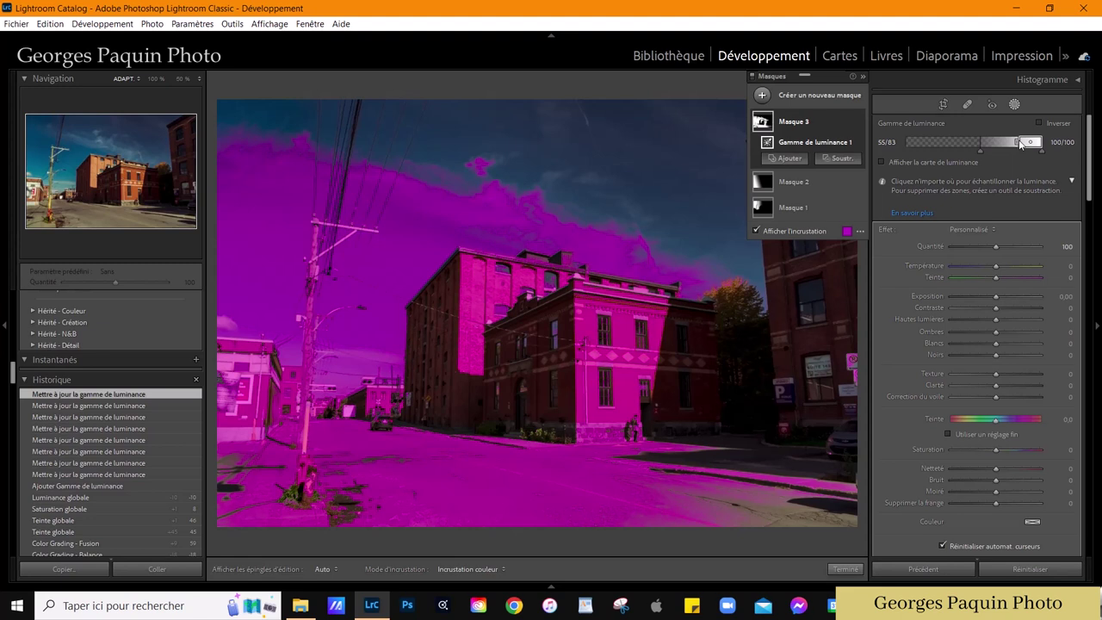
drag(981, 152, 989, 150)
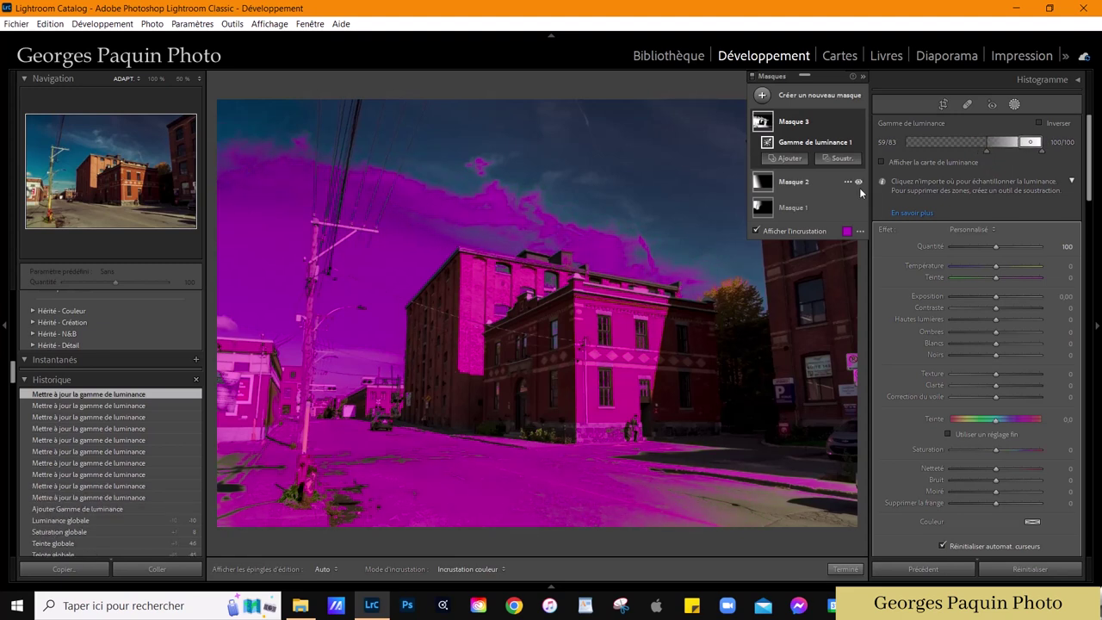
click(813, 232)
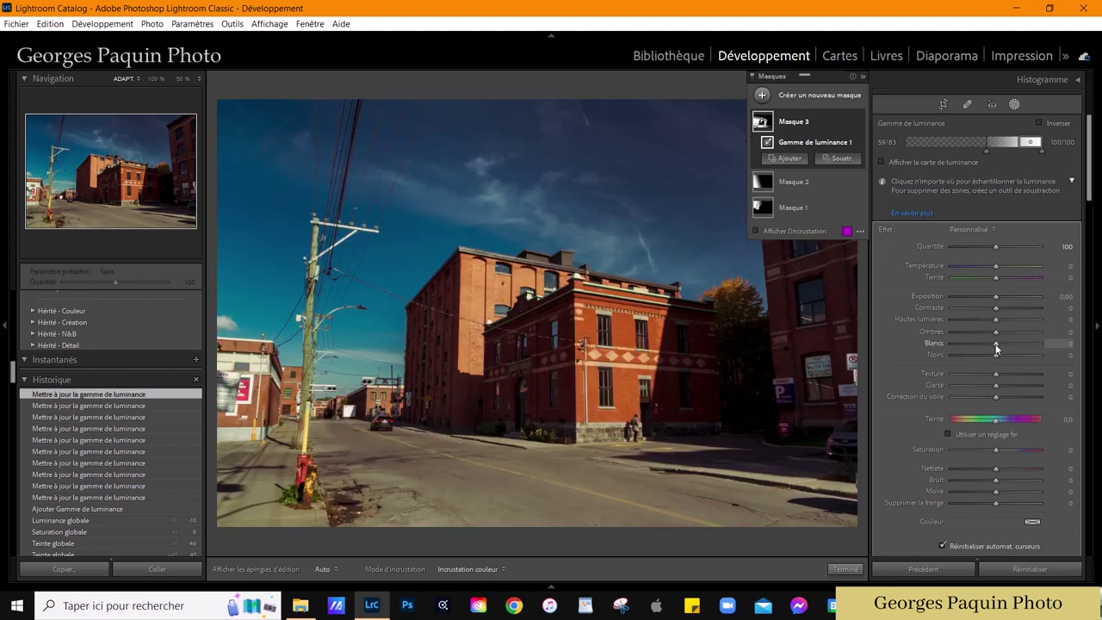
- Raise Masque 3 whites to 39 and add an Intersect brush to the mask
drag(1000, 346, 1012, 344)
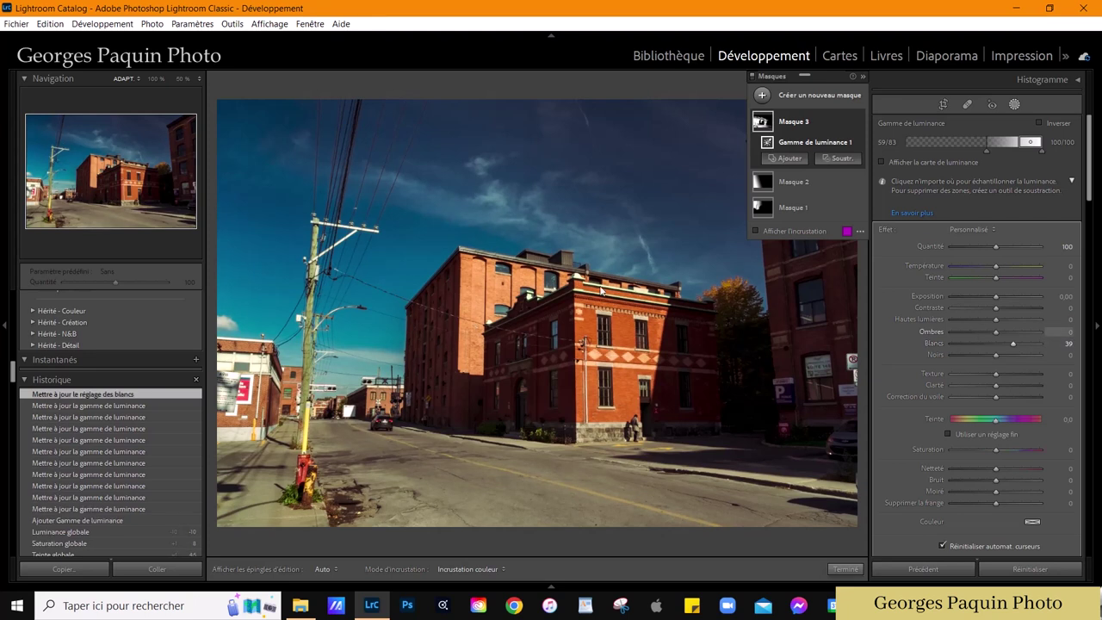
click(813, 232)
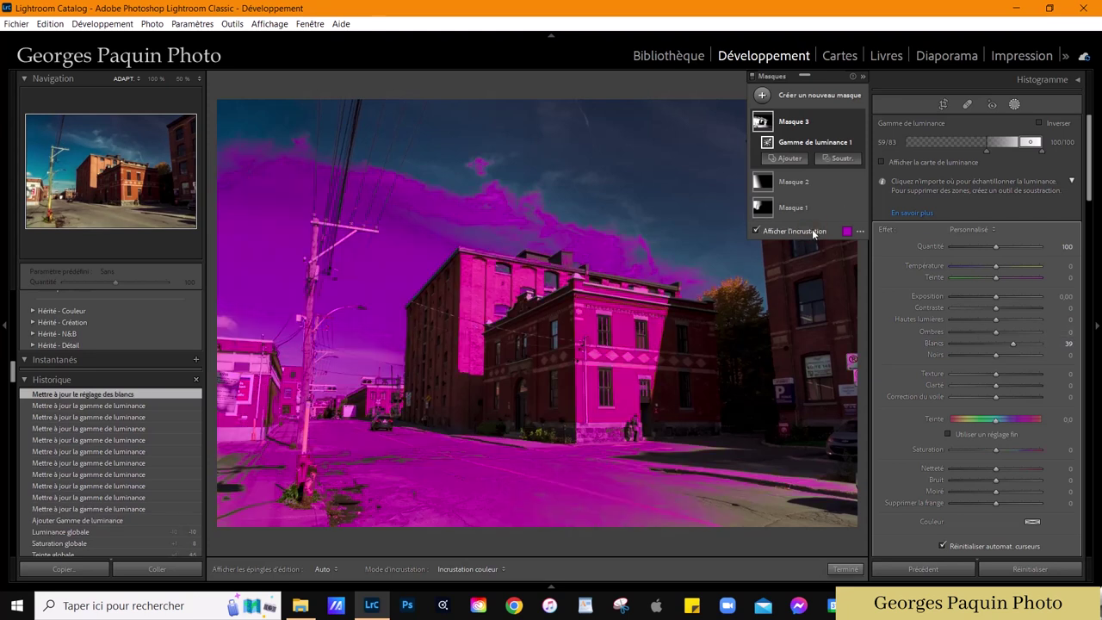
mouse_move(806, 142)
alt+click(820, 160)
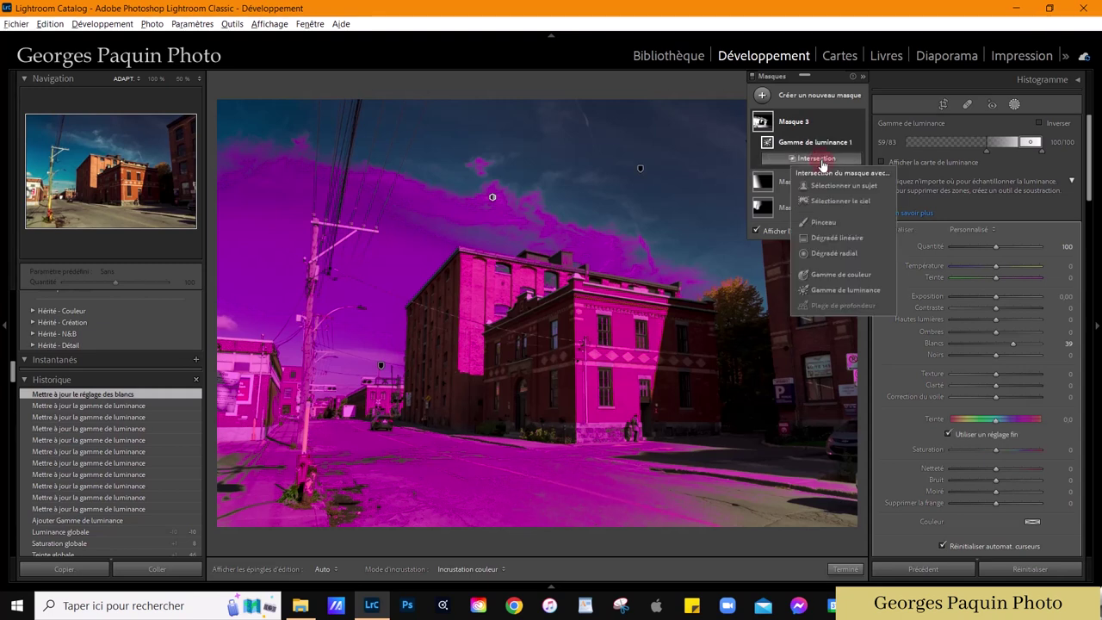
click(825, 222)
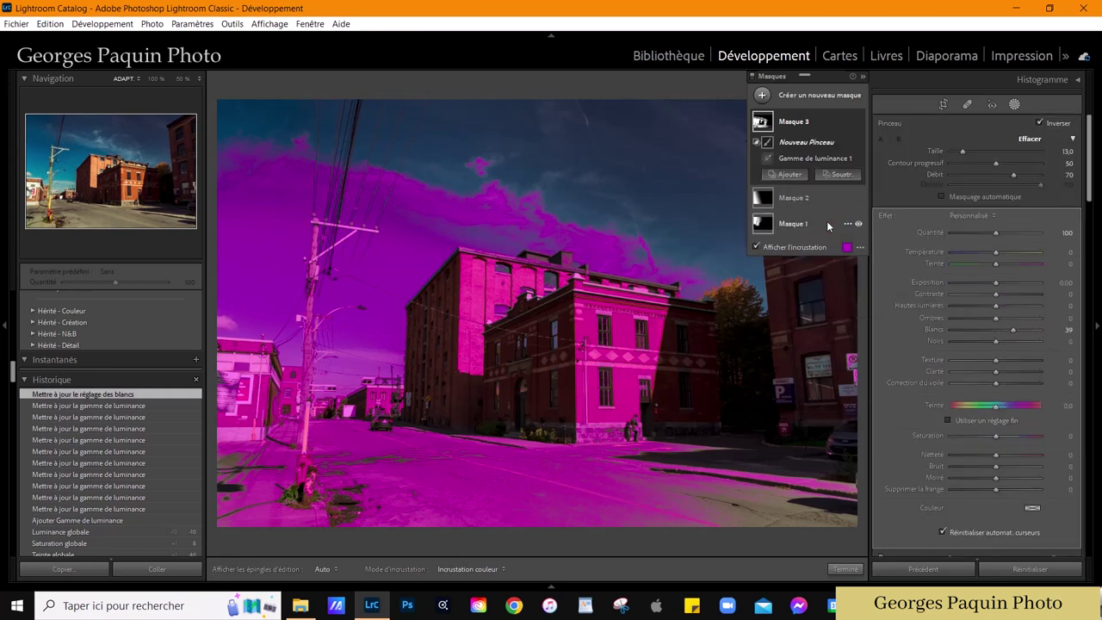
- Brush the sky streak out of the mask, hide the overlay and close masking
drag(1013, 174, 999, 180)
scroll(495, 128, up, 3)
key(h)
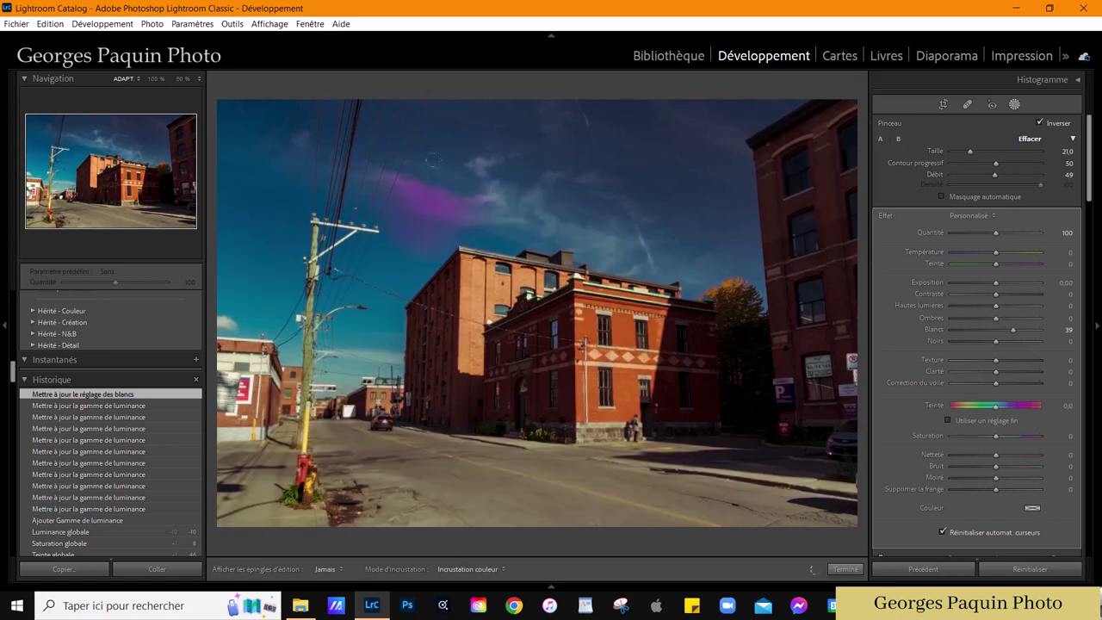
drag(602, 245, 616, 205)
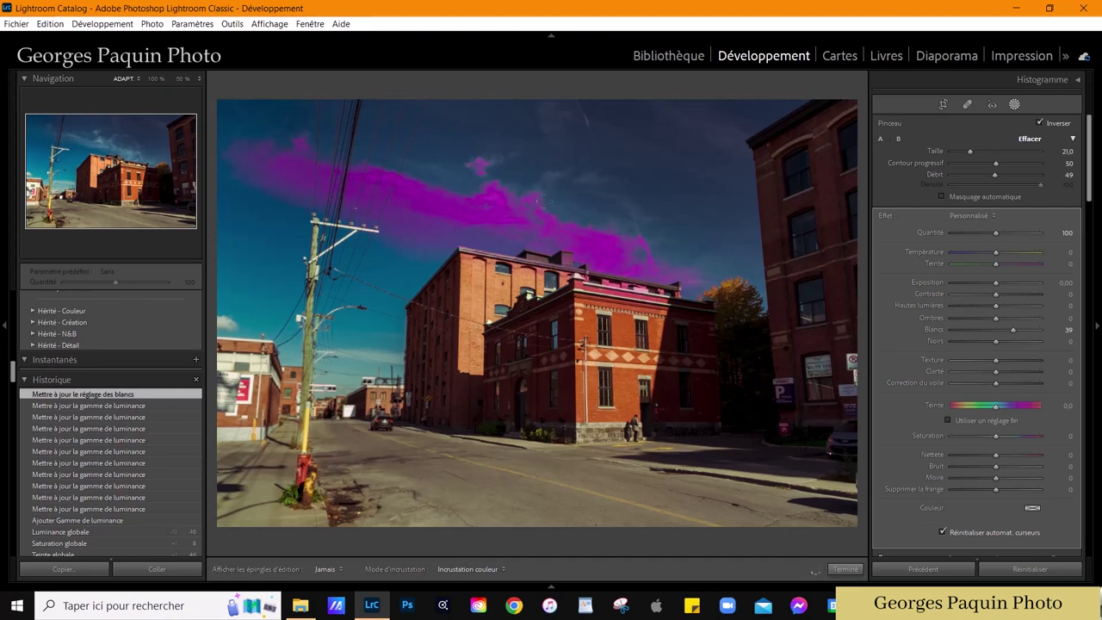
key(h)
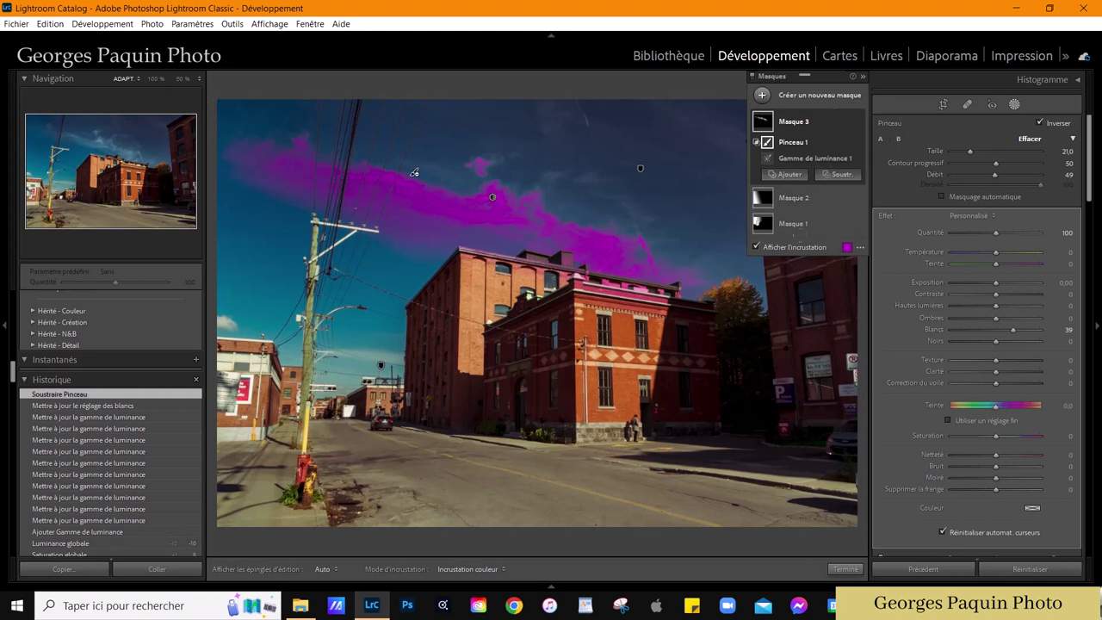
click(817, 248)
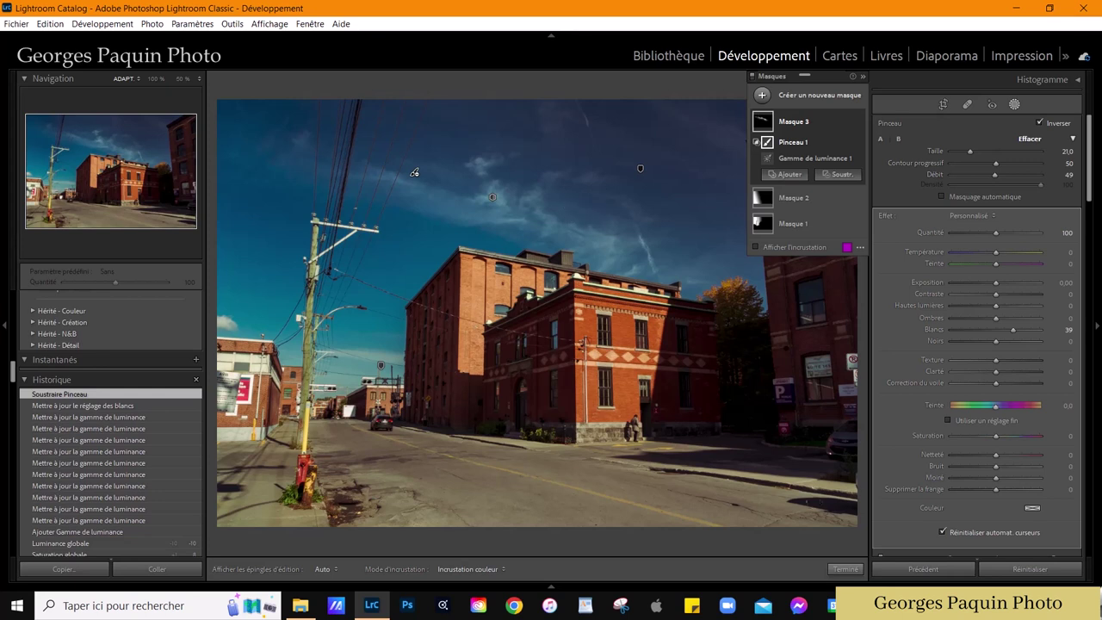
click(844, 569)
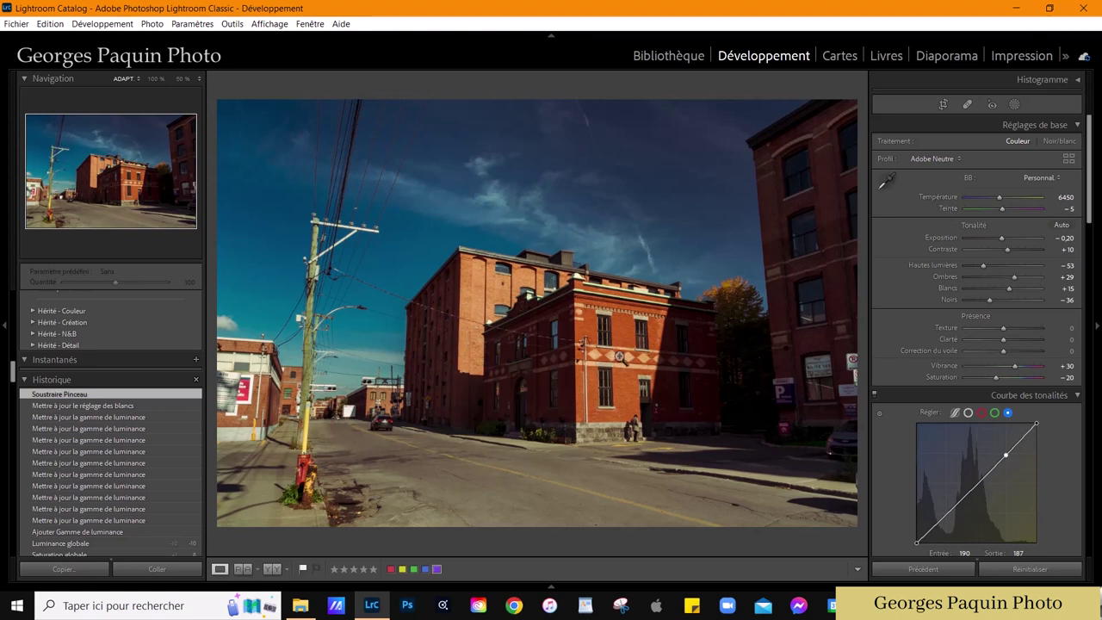
- Reset Tint to 0 and crop to a 5 x 7 aspect framing the brick buildings
click(1002, 206)
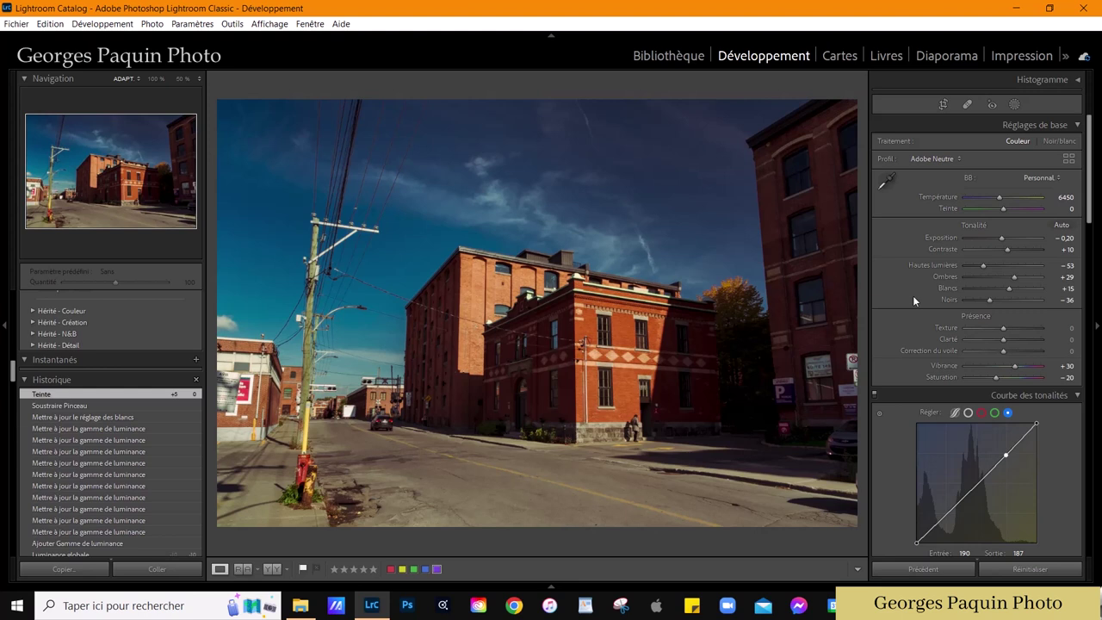
click(942, 104)
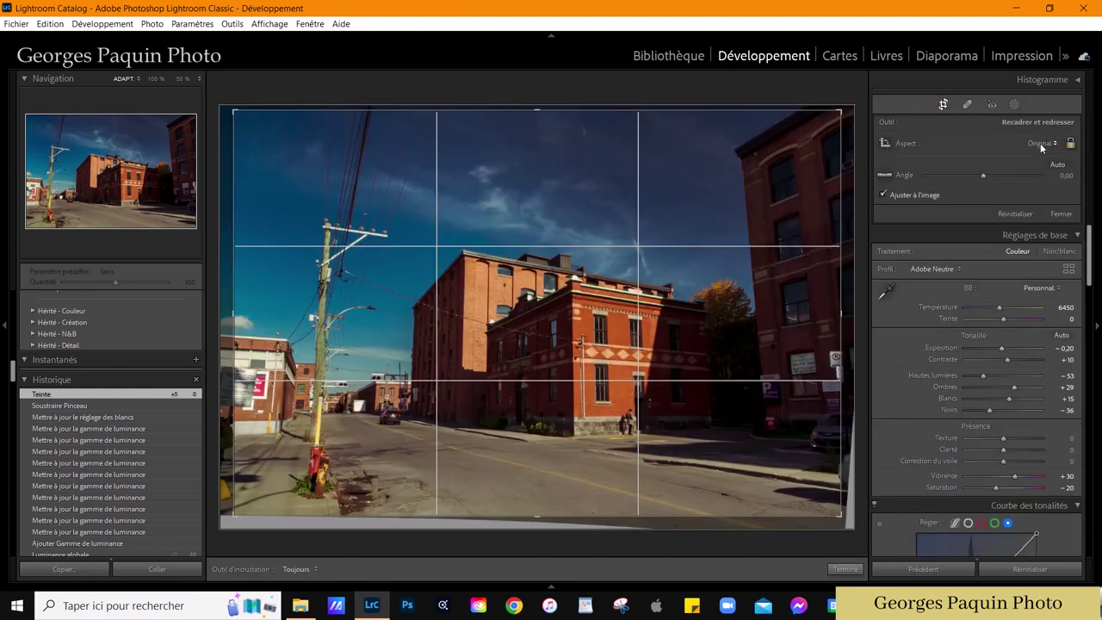
click(1041, 145)
click(951, 246)
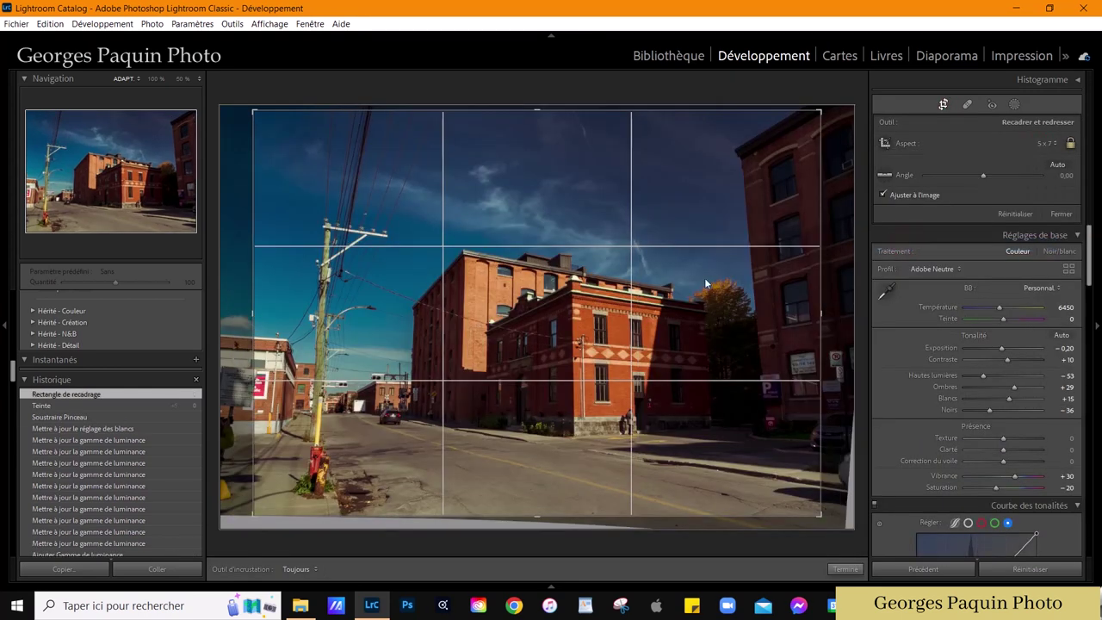
drag(823, 113, 814, 118)
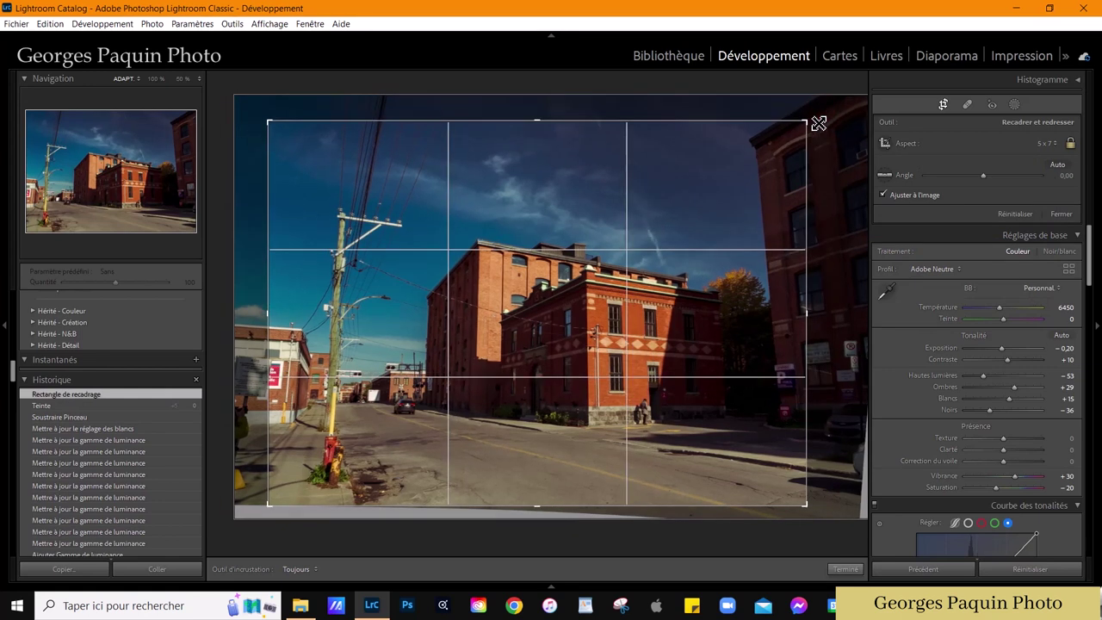
drag(587, 343, 592, 339)
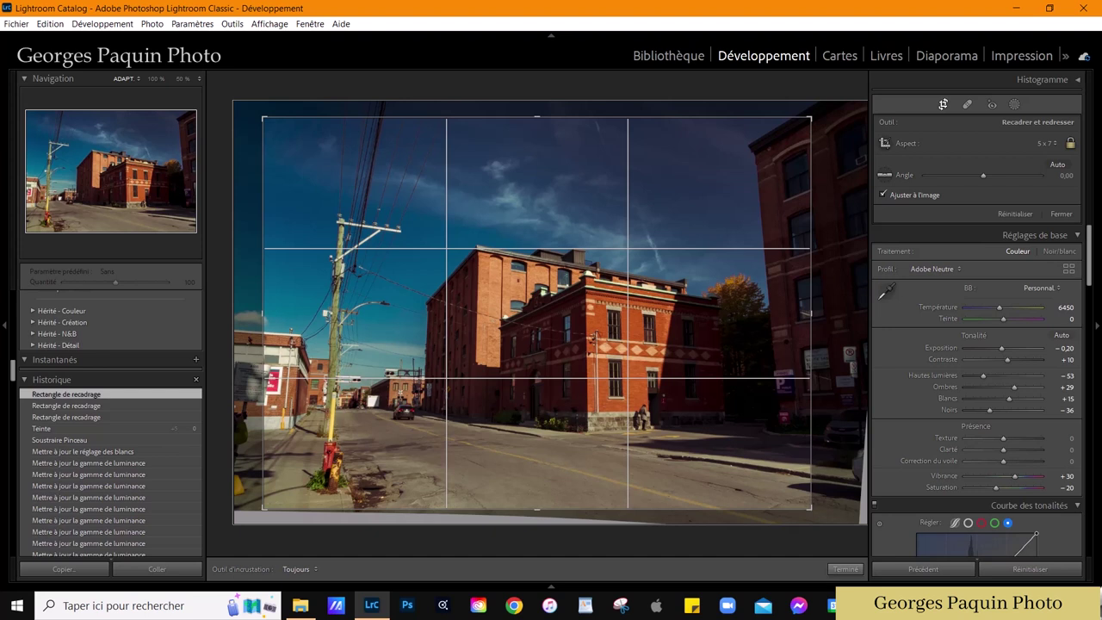
click(843, 571)
- Set the Effects post-crop vignette to amount -15, midpoint 60, roundness -30, feather 60
scroll(904, 312, down, 5)
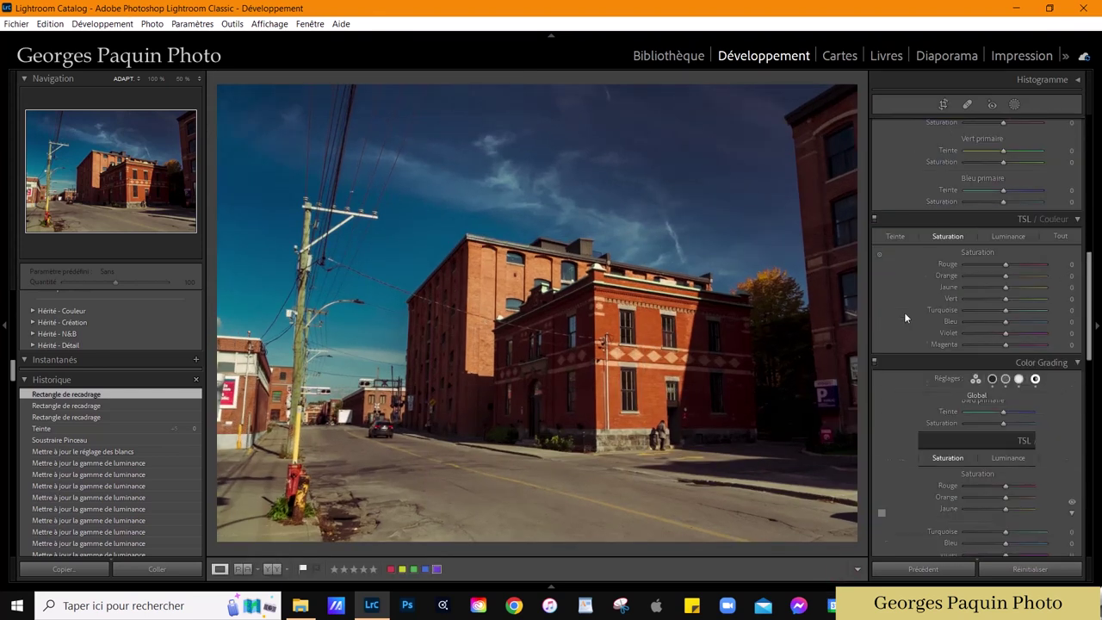
scroll(904, 311, down, 5)
scroll(903, 311, down, 5)
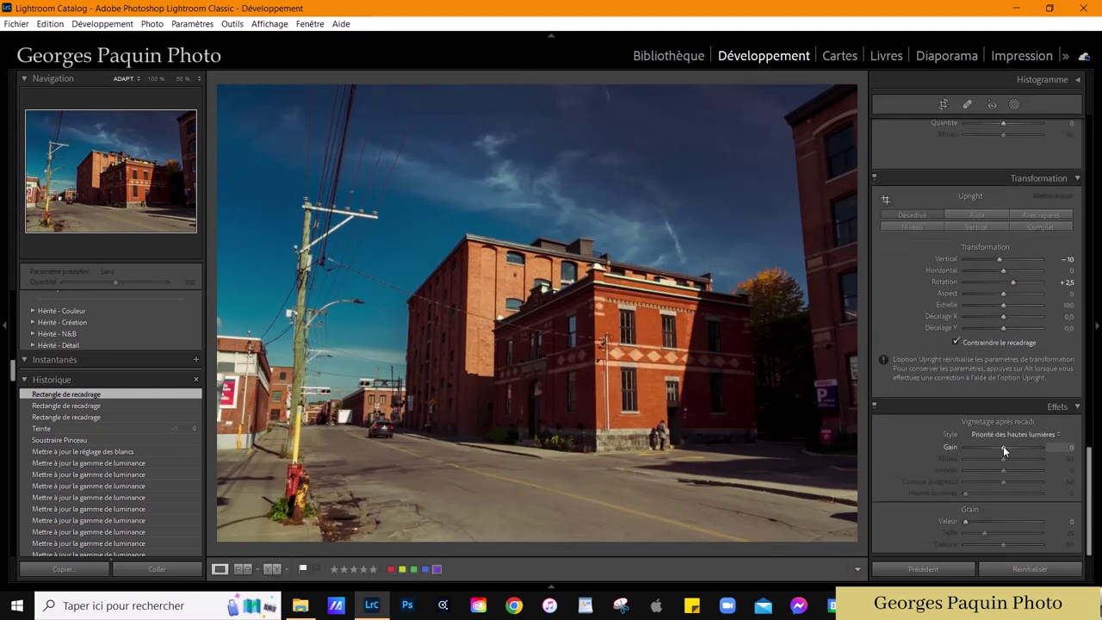
drag(1002, 447, 997, 447)
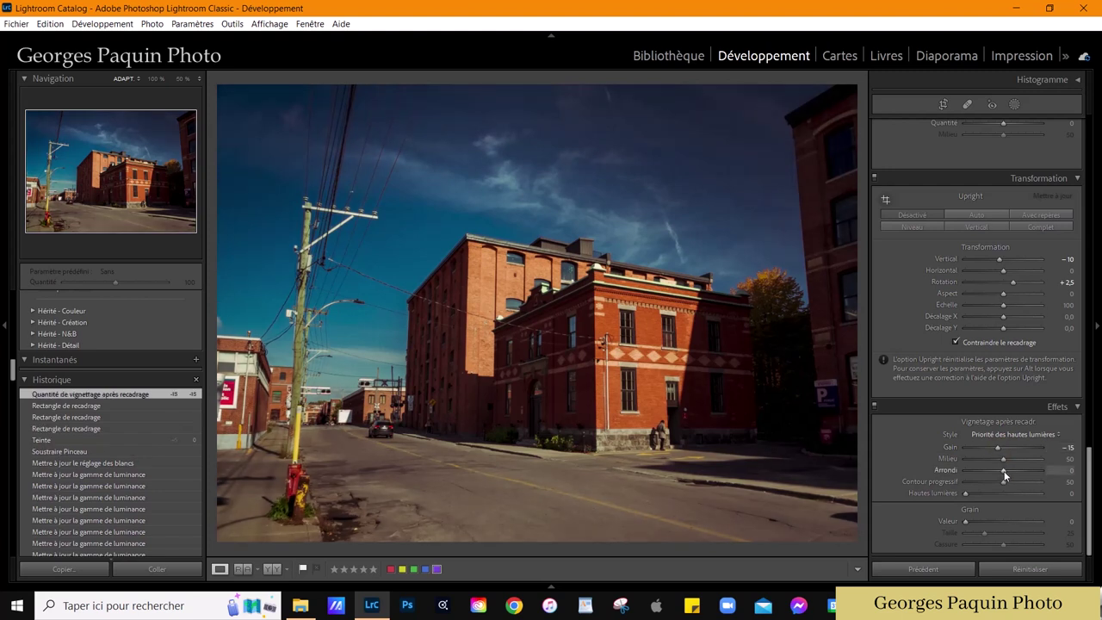